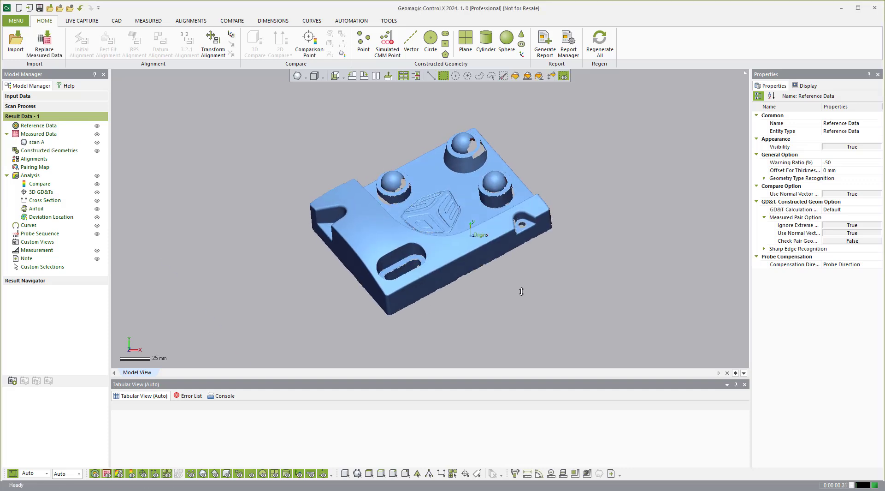
Examine the imported scan A mesh from several angles, including the three sphere bosses and the gaps in the data
right_click_drag(521, 292, 376, 236)
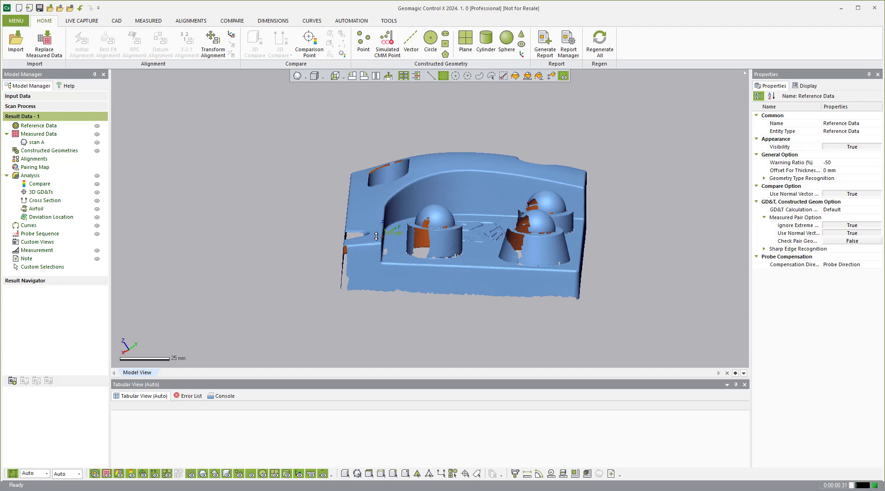
scroll(377, 236, "up", 2)
right_click_drag(539, 254, 499, 252)
scroll(431, 195, "down", 2)
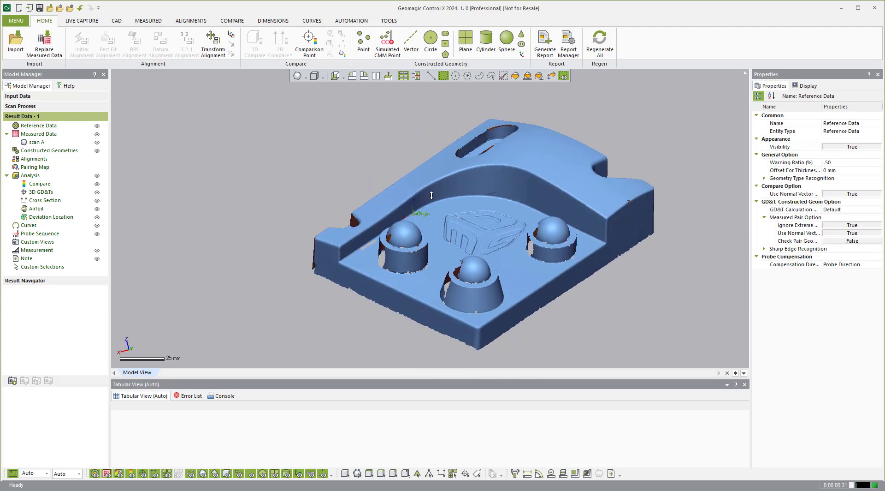
scroll(432, 194, "down", 1)
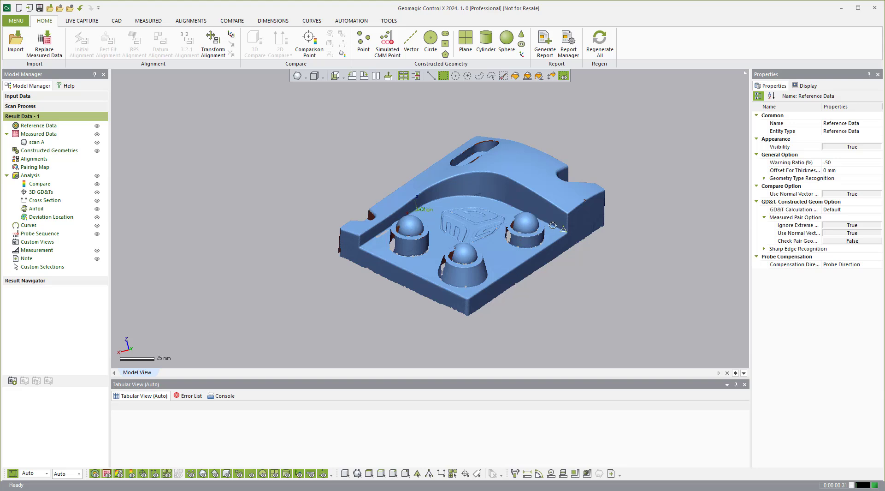
scroll(548, 248, "up", 2)
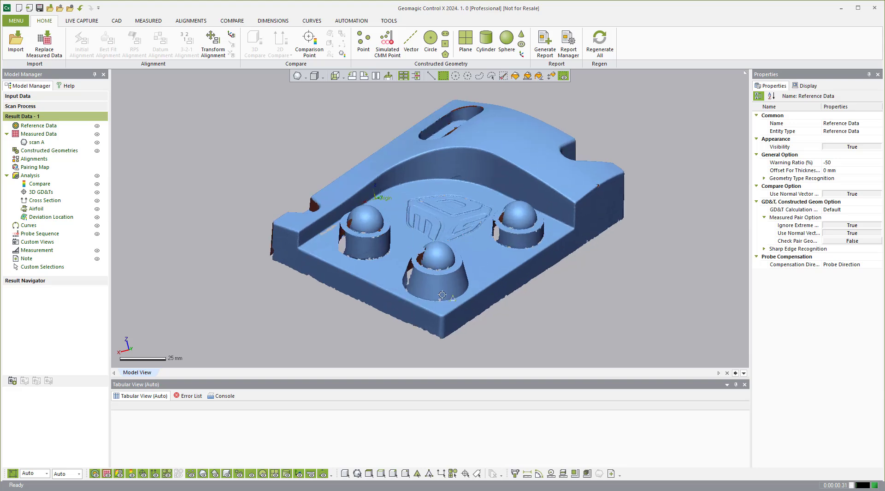
right_click_drag(442, 294, 435, 292)
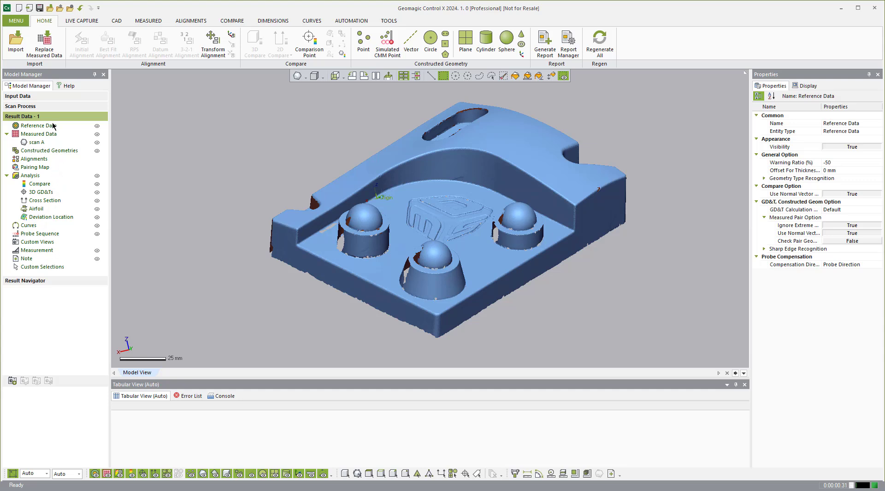
Delete scan A from the measured data of Result Data - 1 and confirm the removal
left_click(35, 141)
right_click(35, 142)
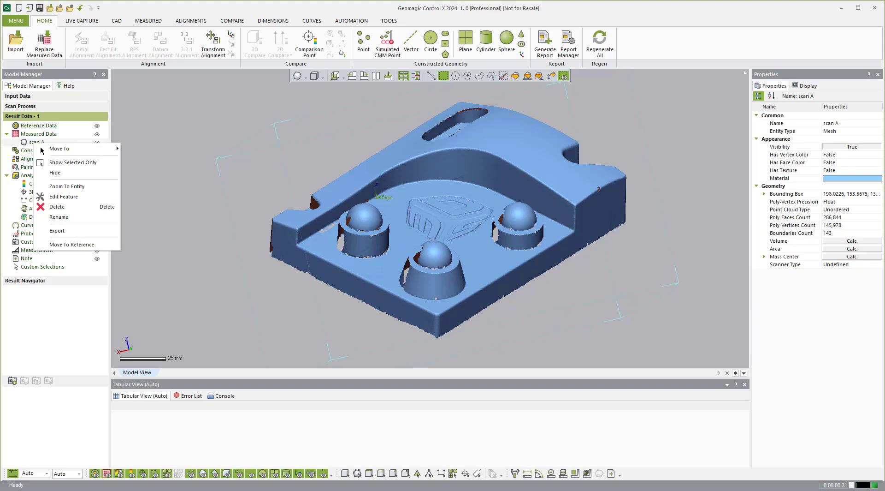
left_click(74, 207)
left_click(427, 287)
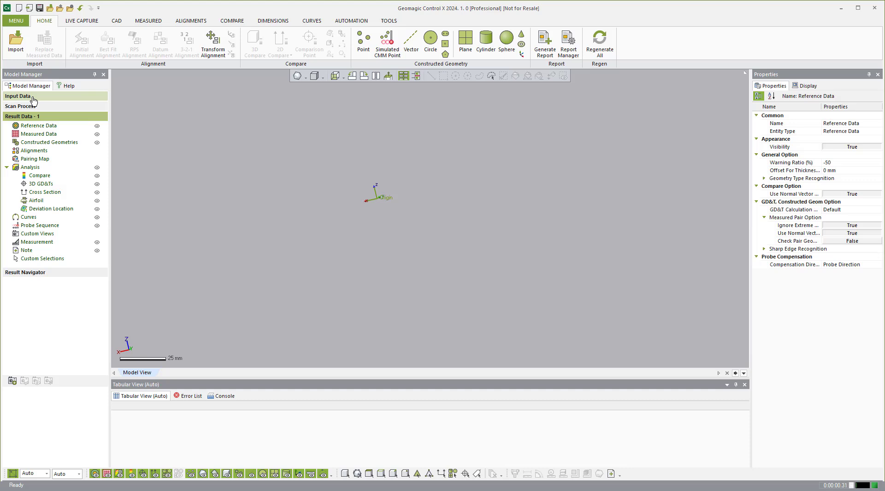
Switch the model tree to the input data and check the properties of the scan A mesh there
left_click(33, 97)
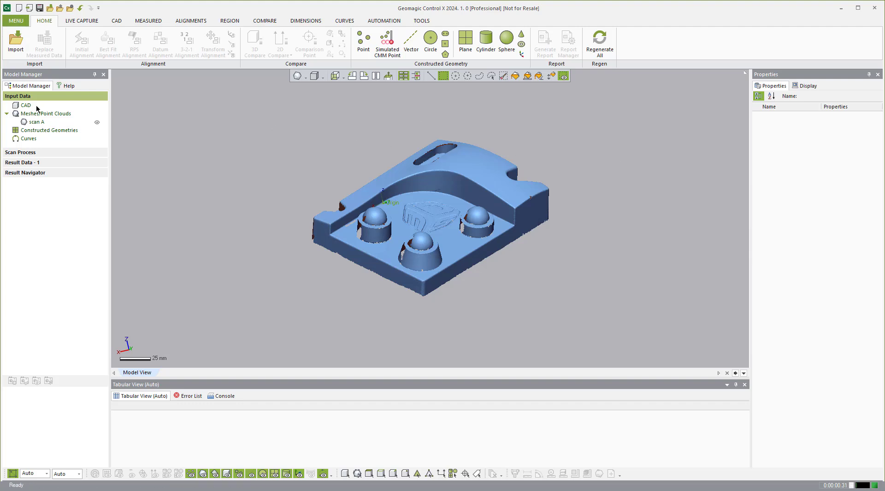
left_click(32, 122)
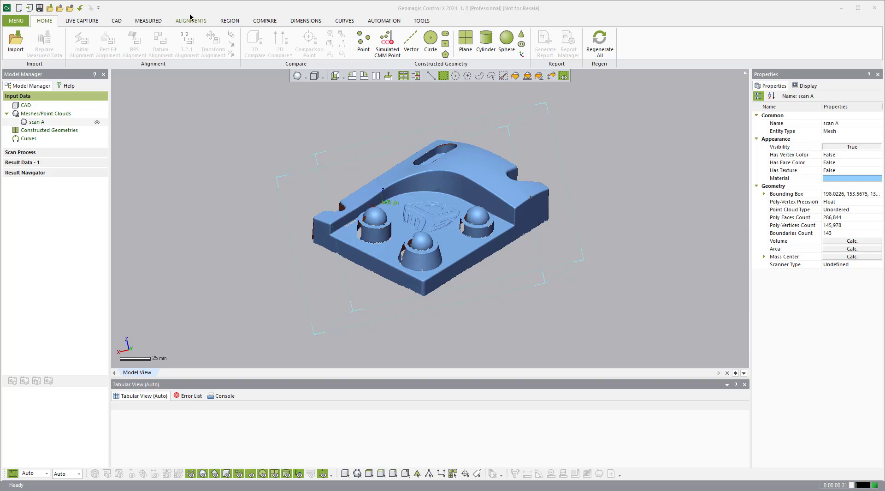
left_click(164, 22)
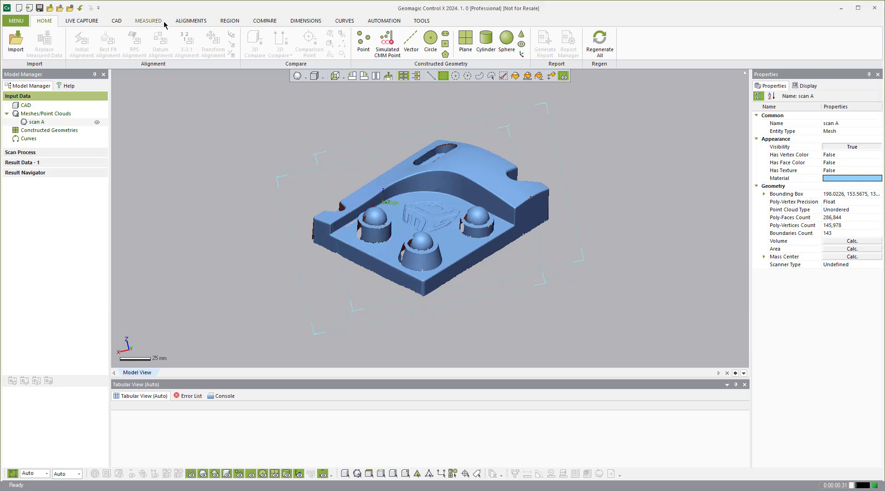
left_click(162, 21)
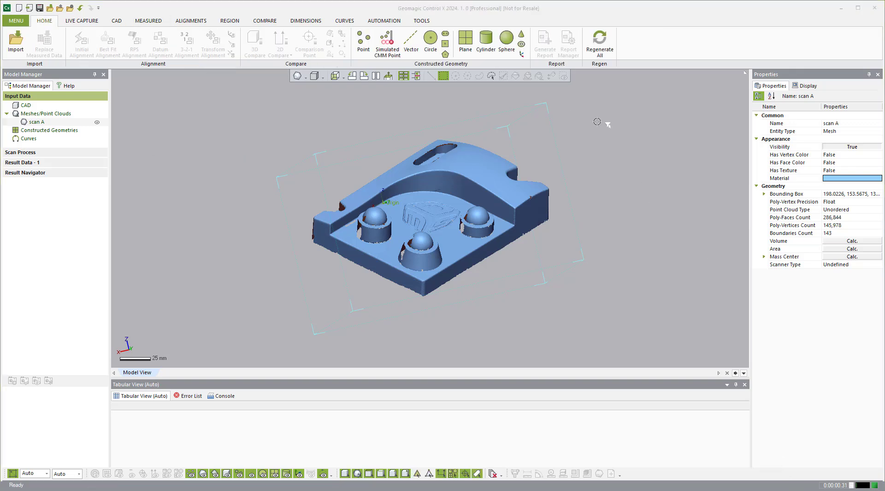
left_click(654, 185)
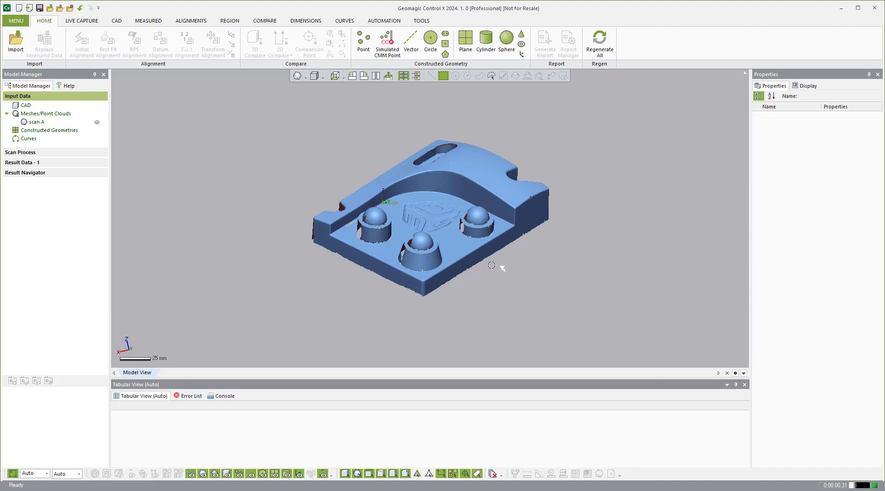
Insert a region from the flat pocket floor of scan A, selecting its poly-faces by similar curvature
scroll(498, 265, "up", 3)
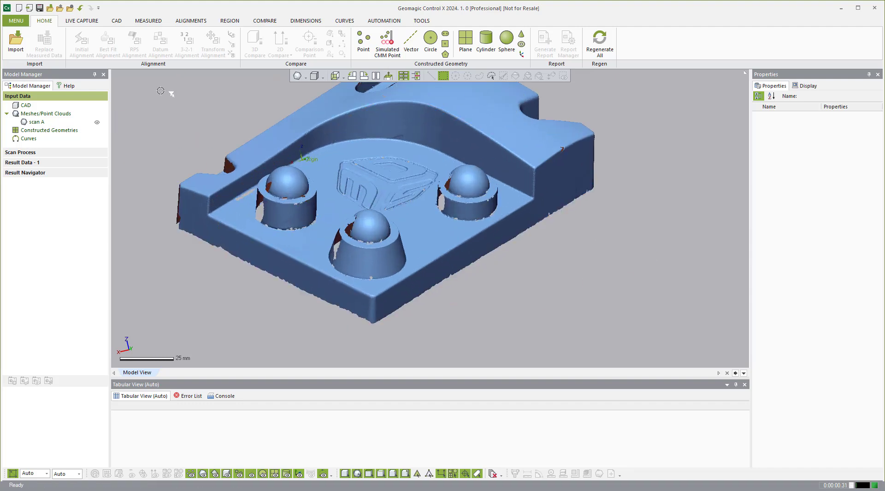
left_click(147, 21)
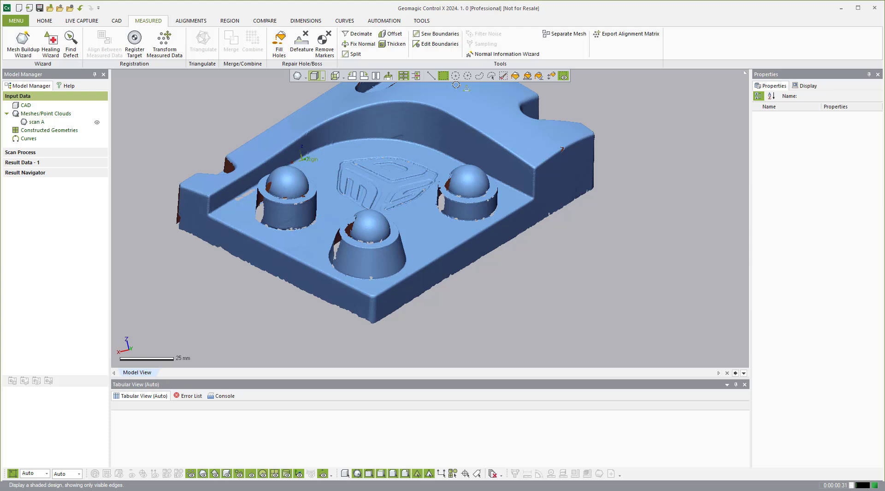
left_click(552, 75)
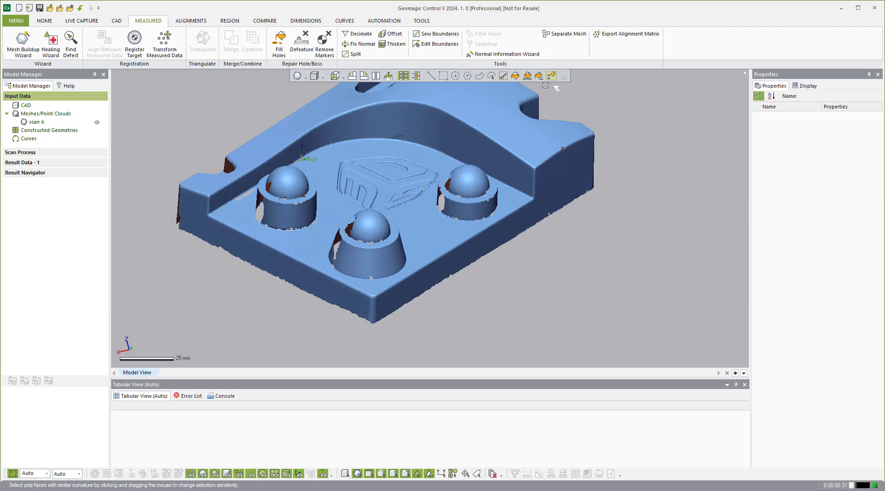
left_click(434, 222)
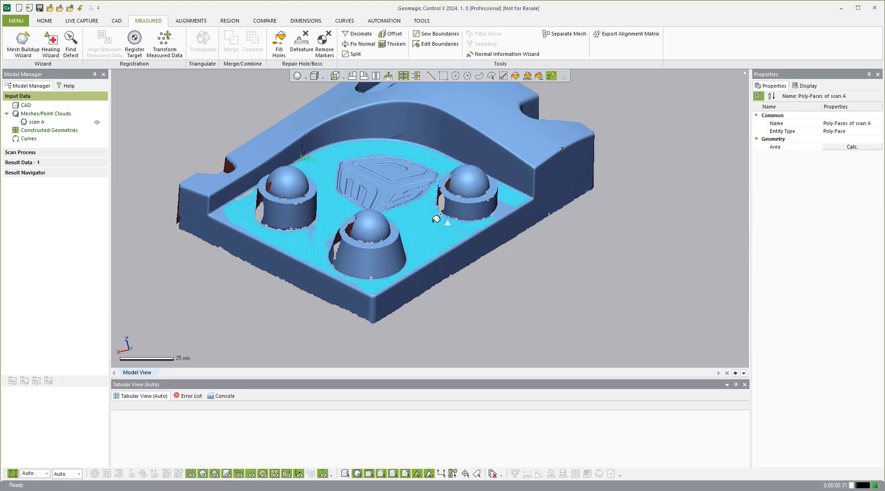
right_click_drag(498, 292, 427, 286)
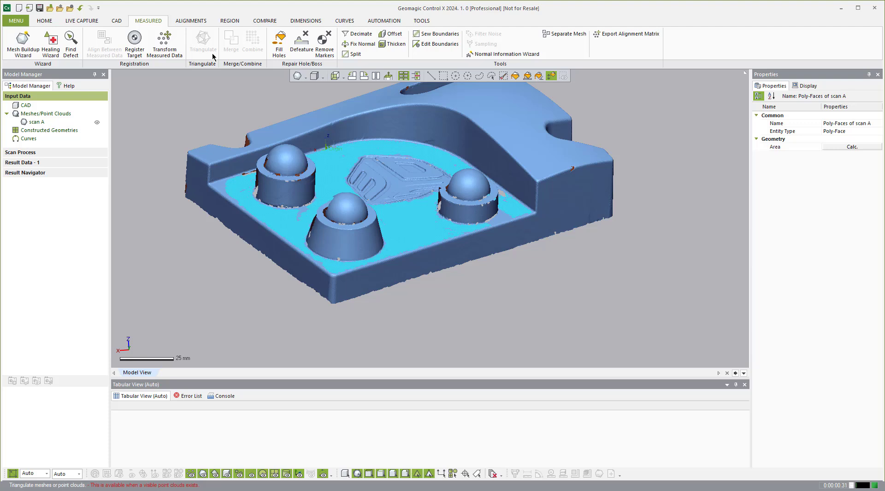
left_click(229, 19)
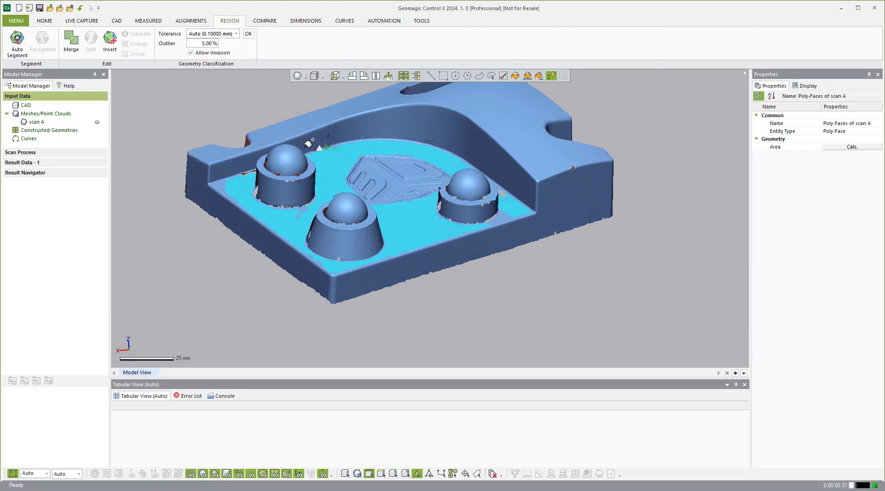
left_click(106, 45)
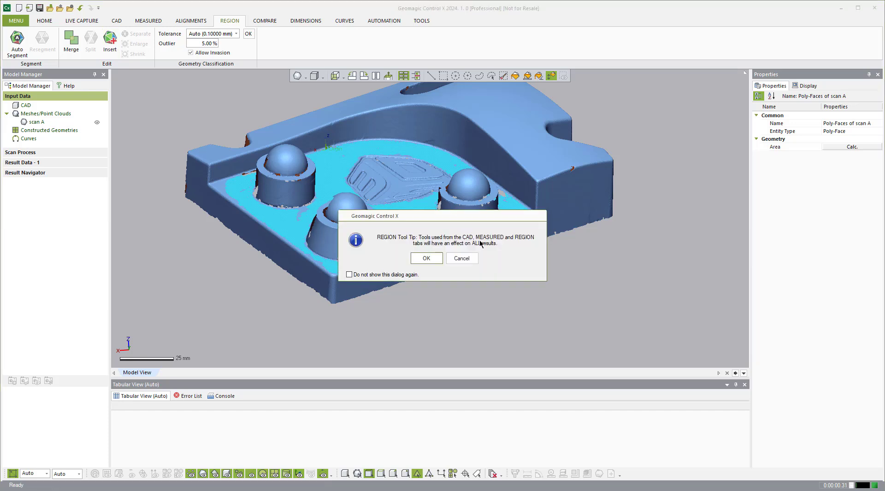
left_click(427, 259)
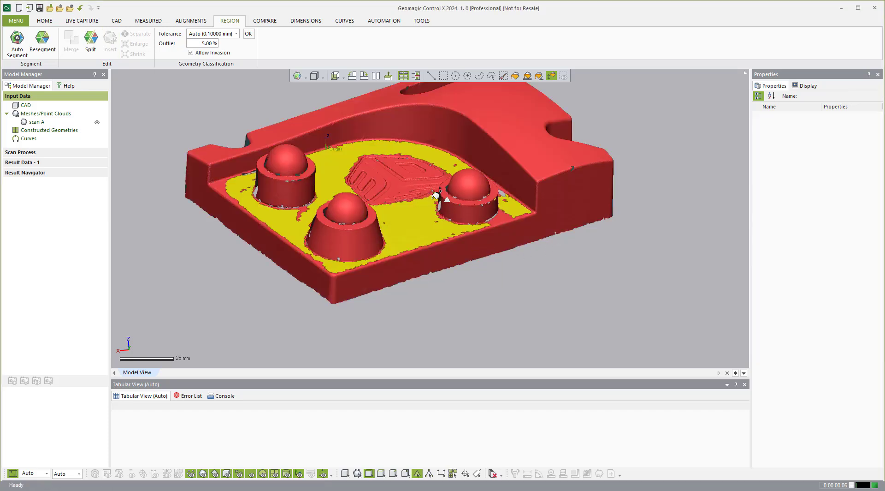
Insert separate regions for the part's long flat side wall and the adjoining short side wall, selecting each by curvature
left_click(590, 186)
key("Delete")
left_click(576, 198)
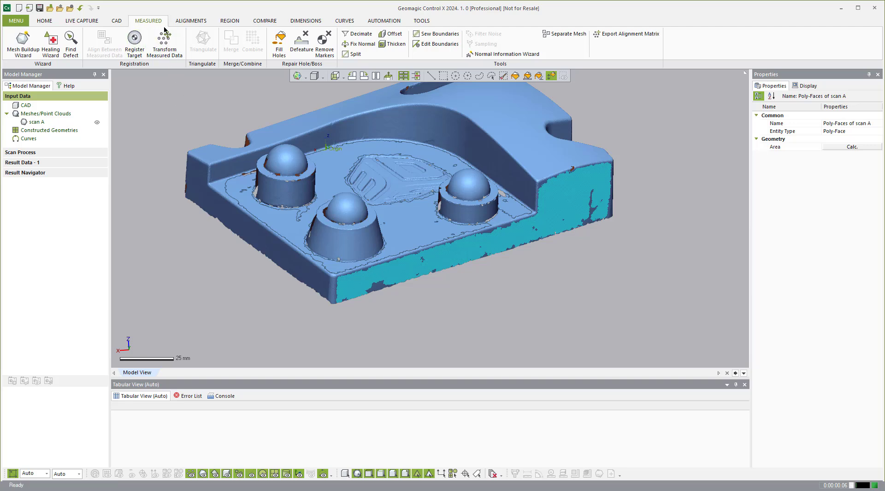
left_click(228, 21)
left_click(107, 46)
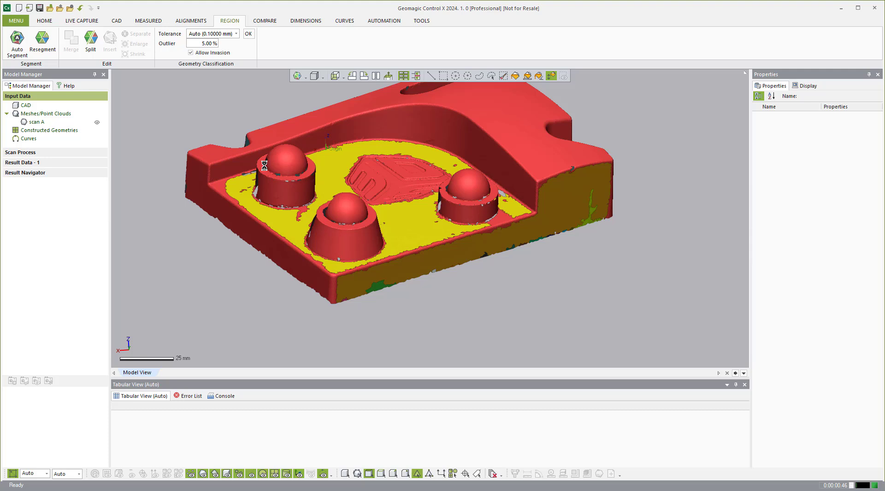
left_click(289, 245)
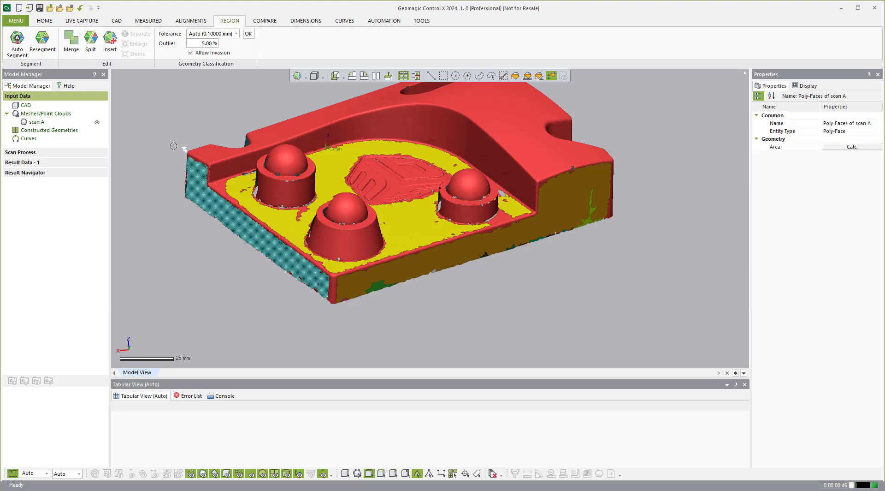
left_click(113, 46)
Insert a region for the sphere on the taller cylindrical boss near the short side wall
right_click_drag(574, 282, 408, 238)
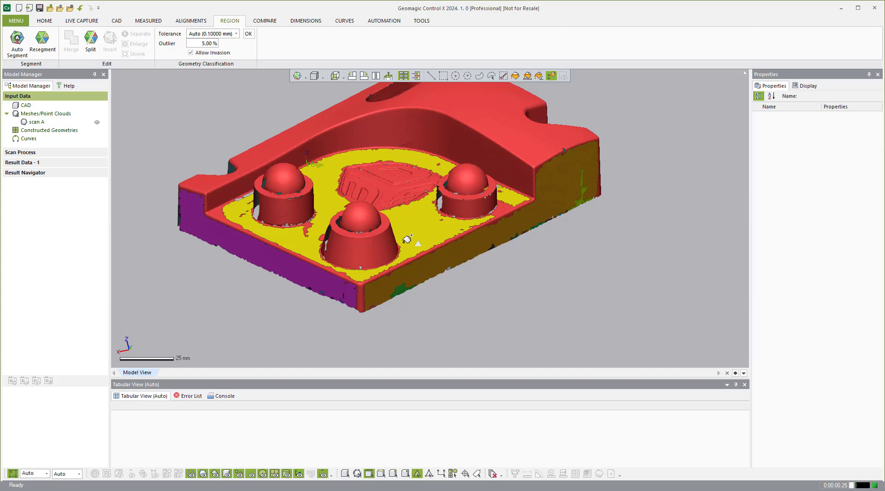
right_click_drag(570, 272, 563, 245)
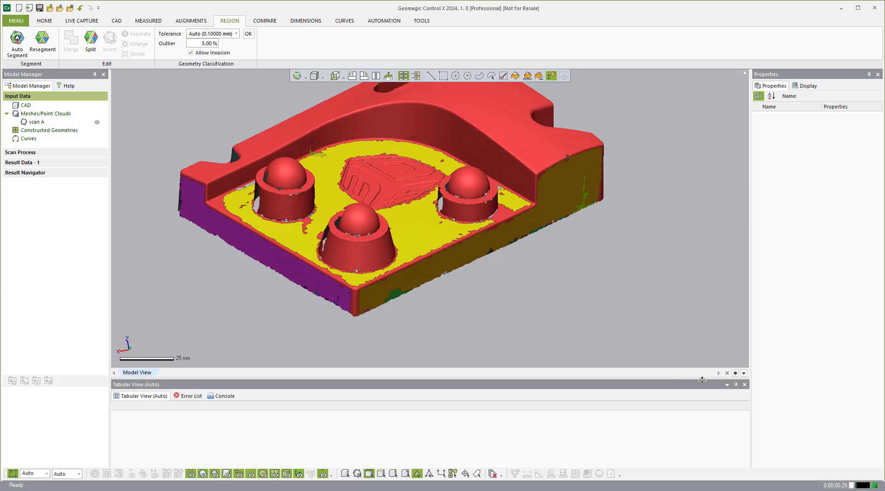
scroll(477, 234, "down", 3)
scroll(409, 205, "up", 4)
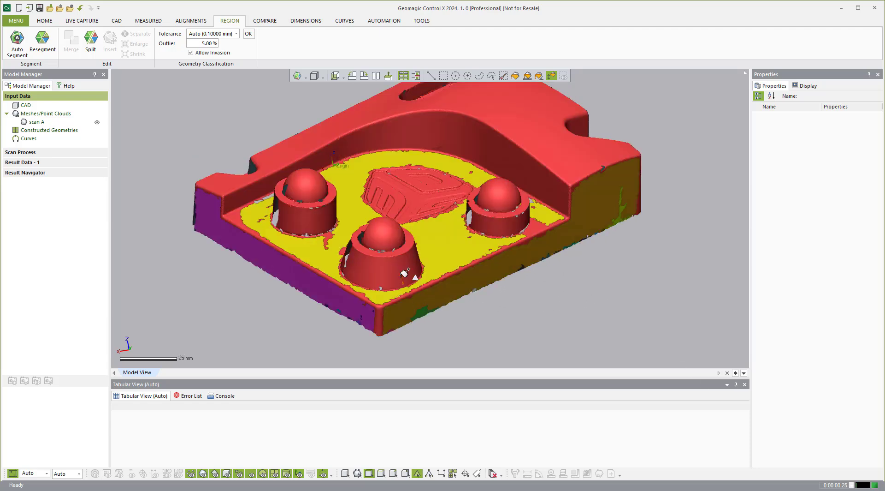
right_click_drag(404, 273, 394, 258)
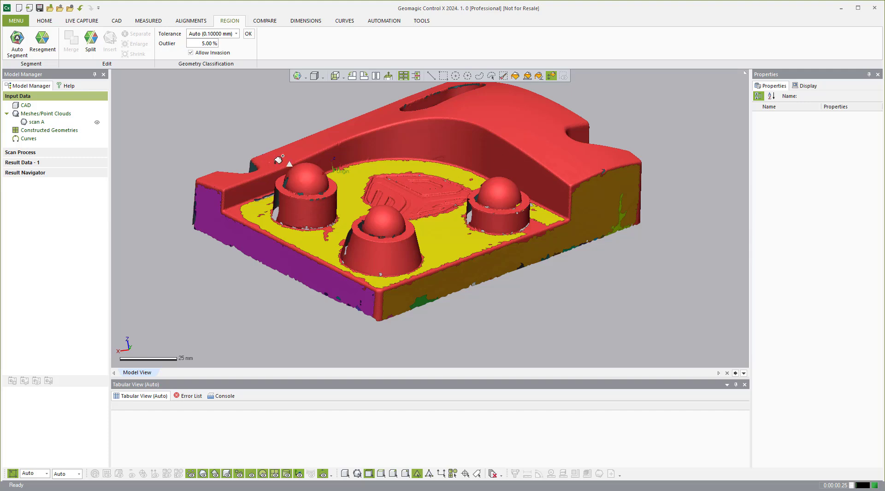
left_click(312, 175)
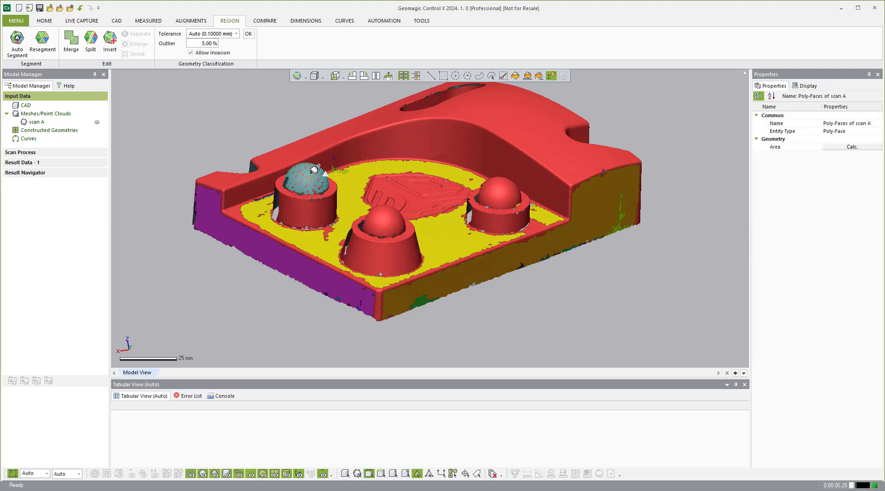
left_click(111, 49)
Insert a region for the outer cylindrical wall of the same boss, including the faces on its far side
left_click(314, 210)
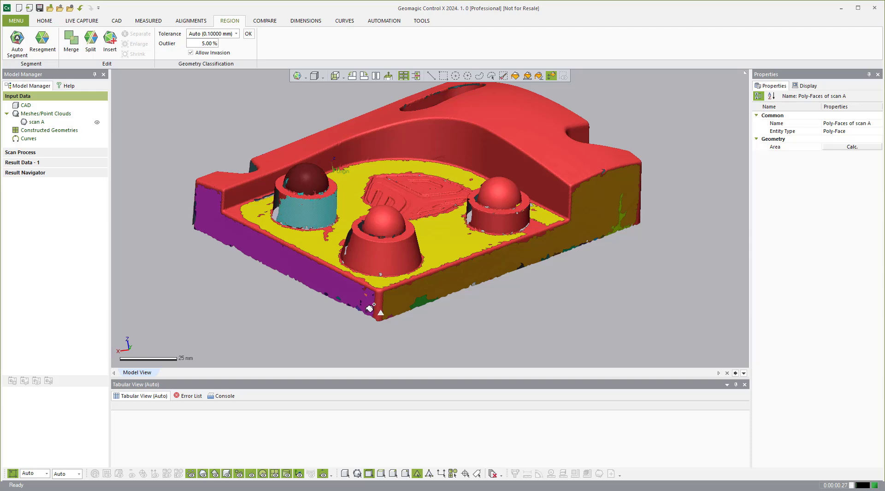
right_click_drag(373, 258, 454, 265)
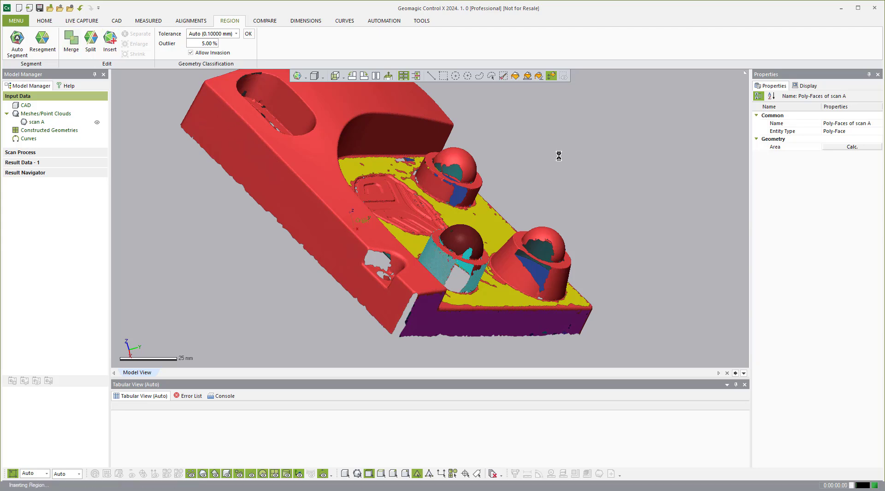
left_click(618, 208)
Construct a plane from the pocket-floor region of scan A using the Extract method
mouse_move(625, 256)
right_mouse_down()
mouse_move(416, 237)
mouse_move(510, 259)
mouse_move(461, 253)
mouse_move(597, 223)
mouse_move(421, 179)
right_mouse_up()
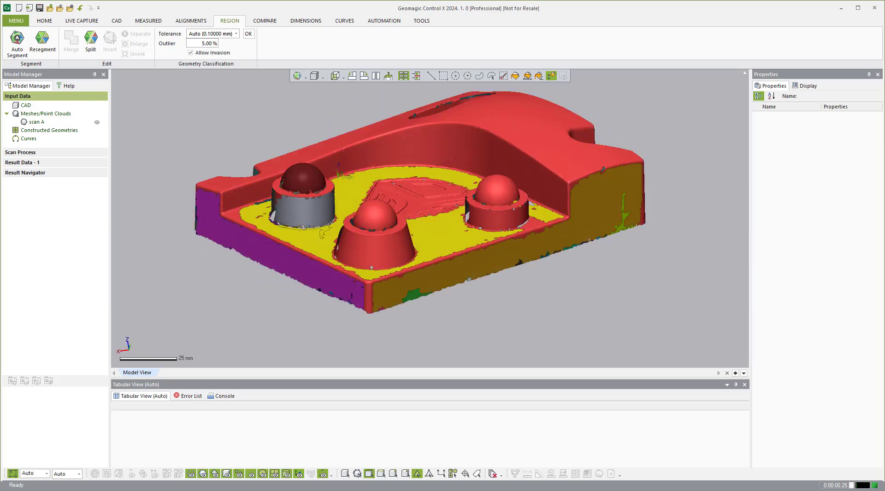
right_click_drag(536, 246, 500, 255)
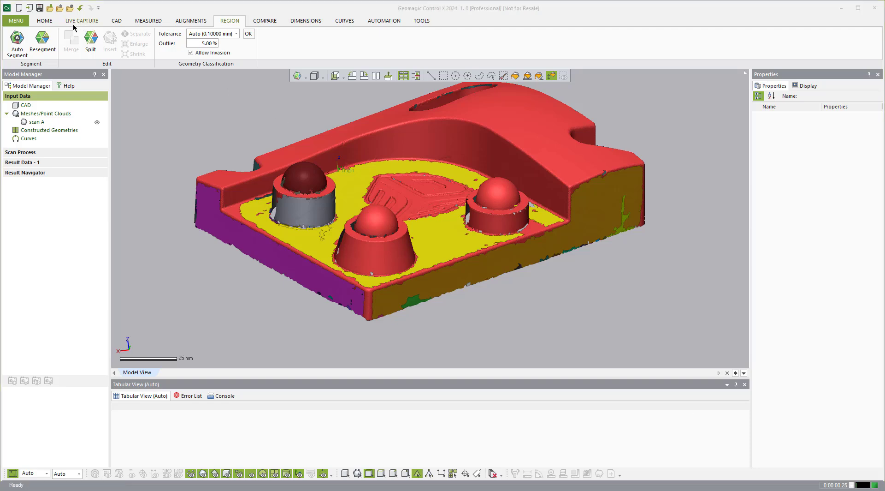
left_click(44, 21)
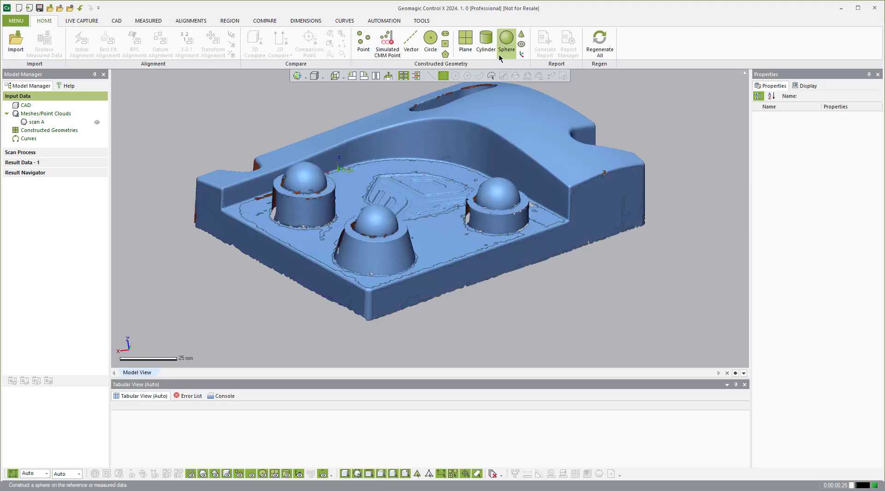
left_click(466, 41)
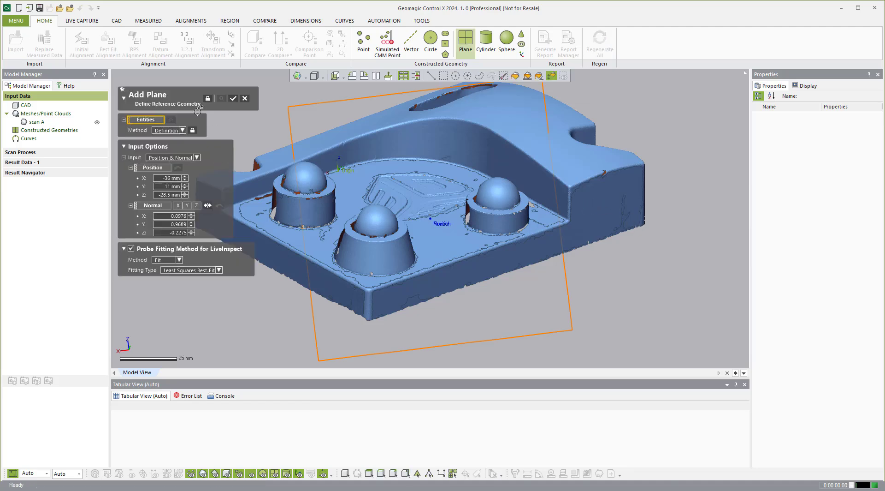
left_click(446, 76)
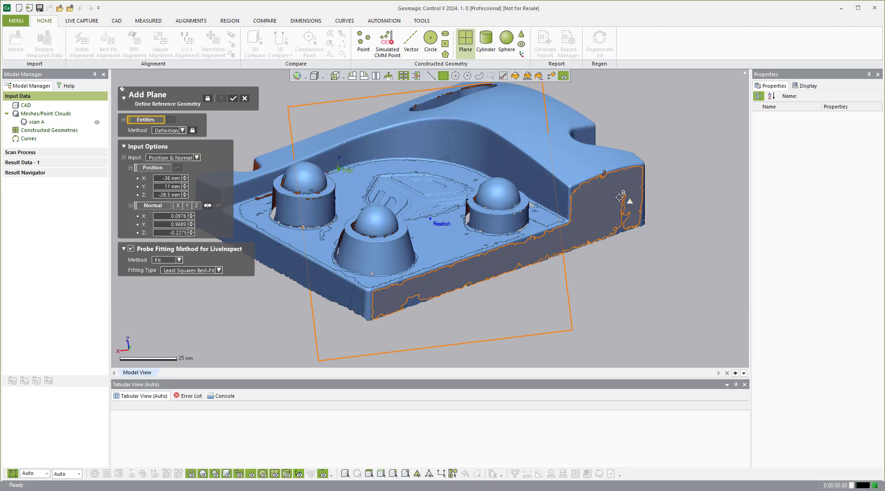
left_click(617, 198)
right_click_drag(401, 246, 585, 208)
left_click(454, 232)
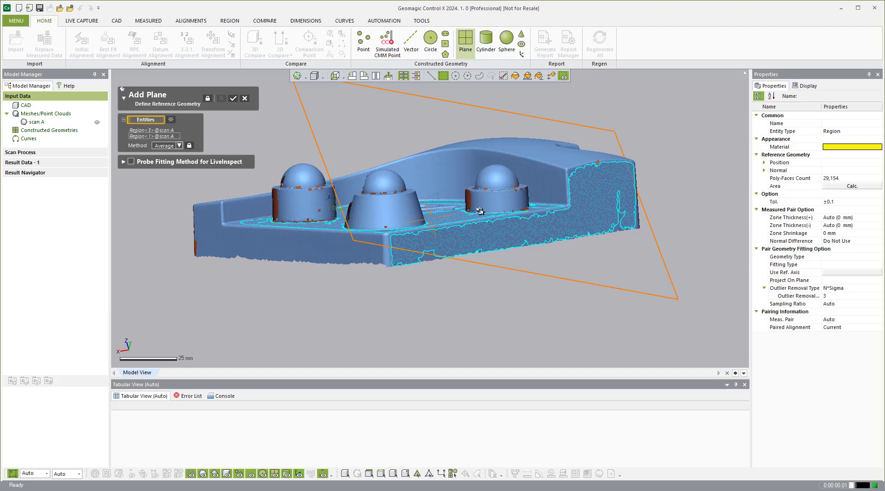
left_click(501, 242)
right_click_drag(494, 242, 570, 280)
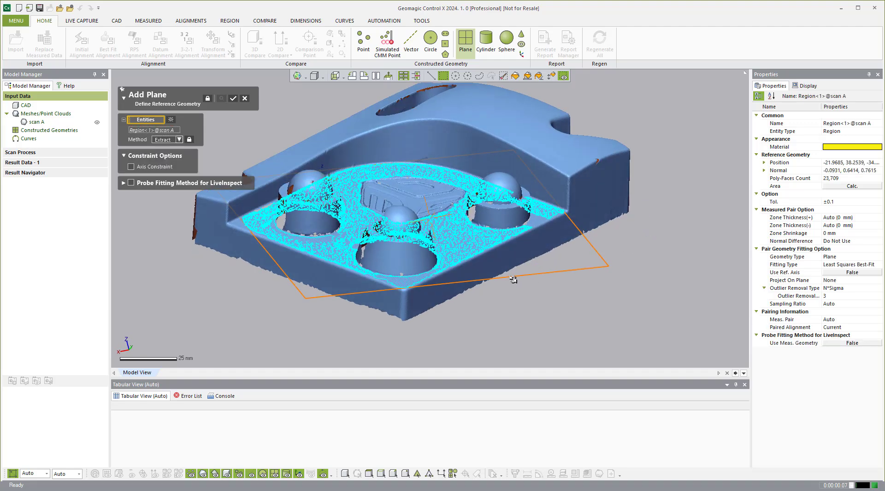
left_click(233, 99)
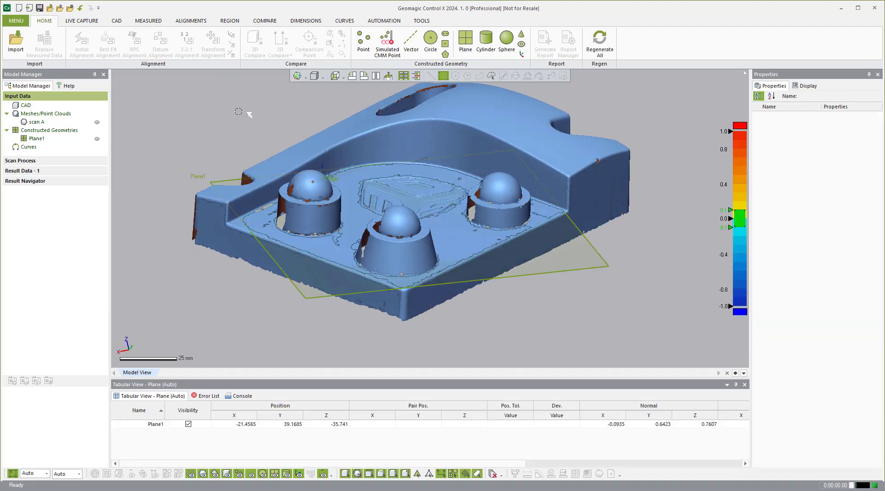
Construct one plane from the long side wall region and another from the adjoining short side wall region, both with the Extract method
left_click(603, 188)
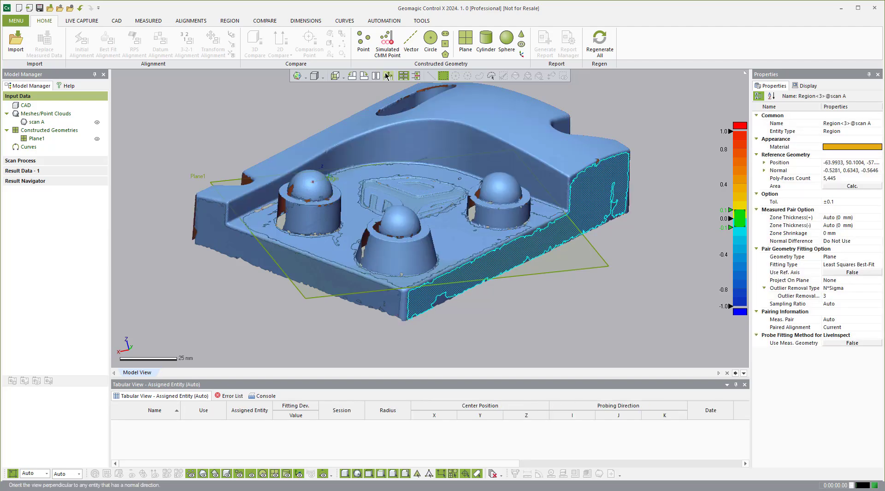
left_click(466, 40)
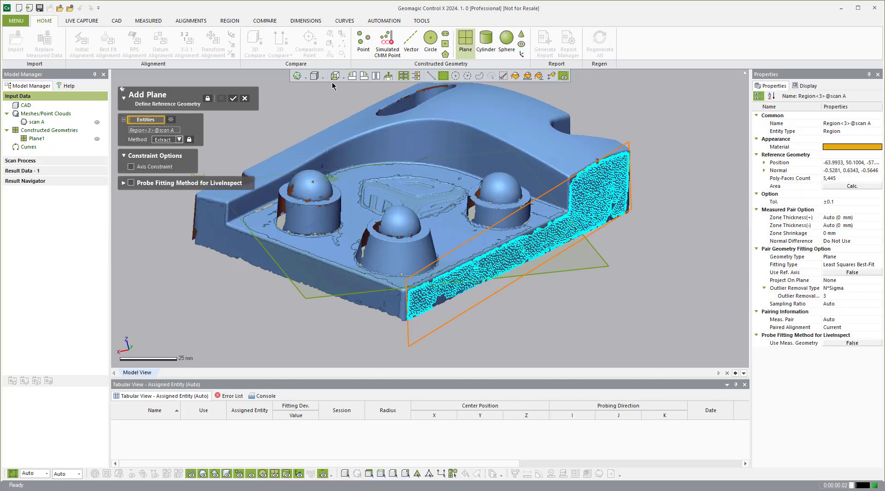
left_click(233, 99)
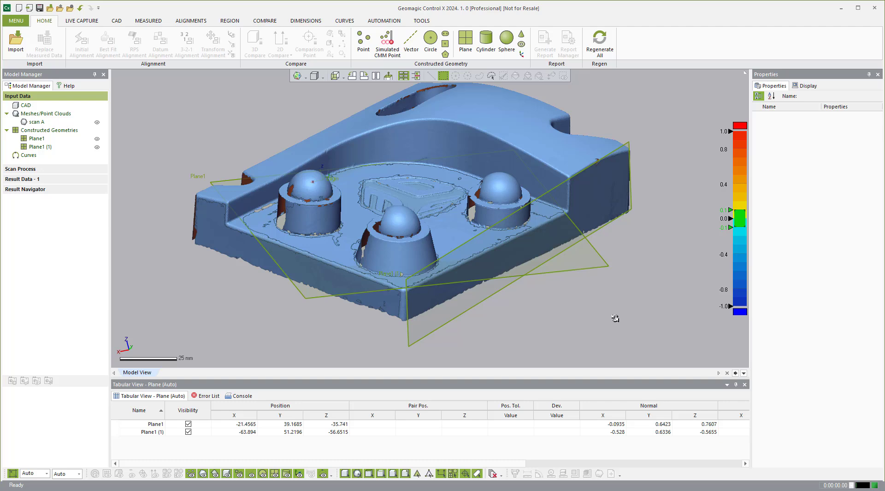
left_click(225, 244)
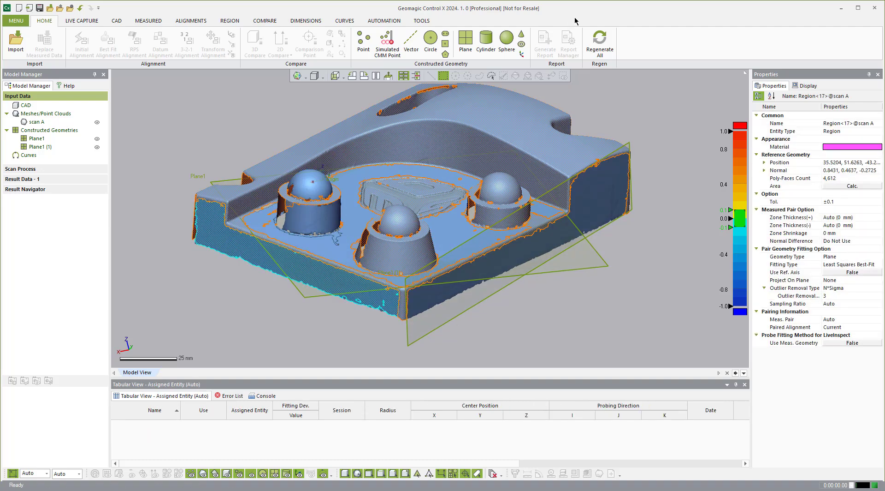
left_click(465, 39)
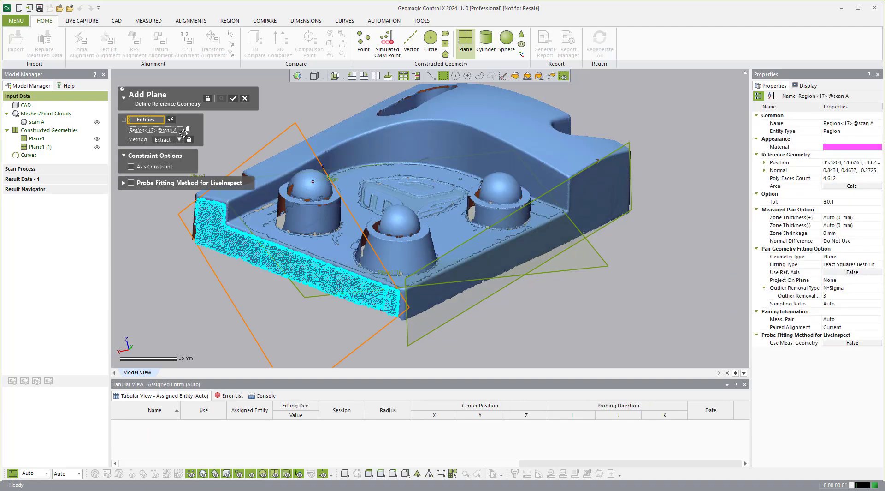
left_click(232, 99)
right_click_drag(611, 307, 583, 217)
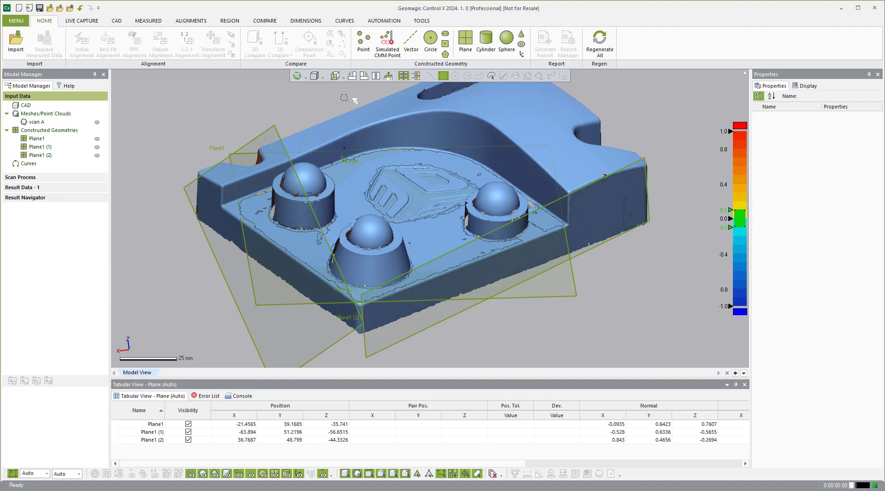
Start Transform Measured Data on scan A with the Interactive Alignment method and widen the view of the moving entity
left_click(149, 21)
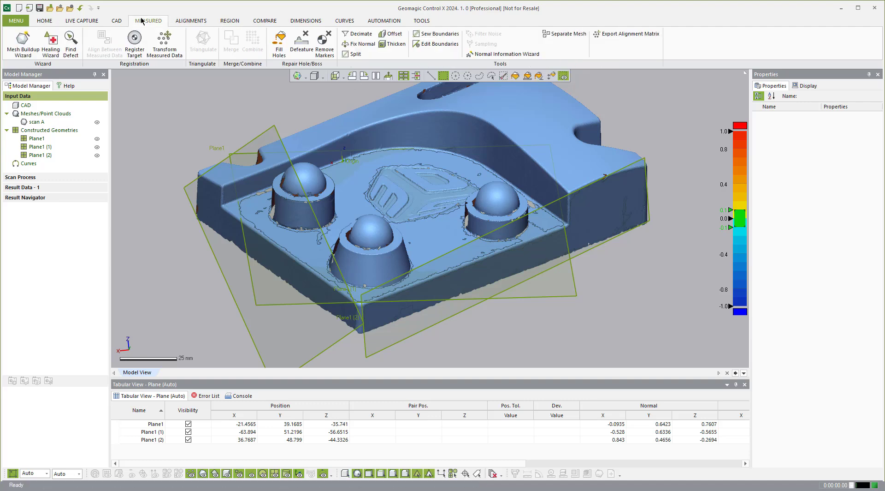
left_click(165, 41)
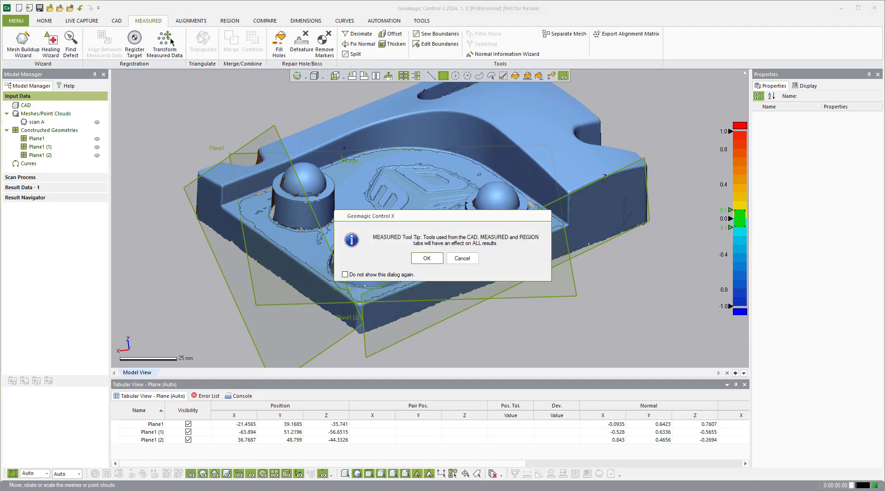
left_click(427, 258)
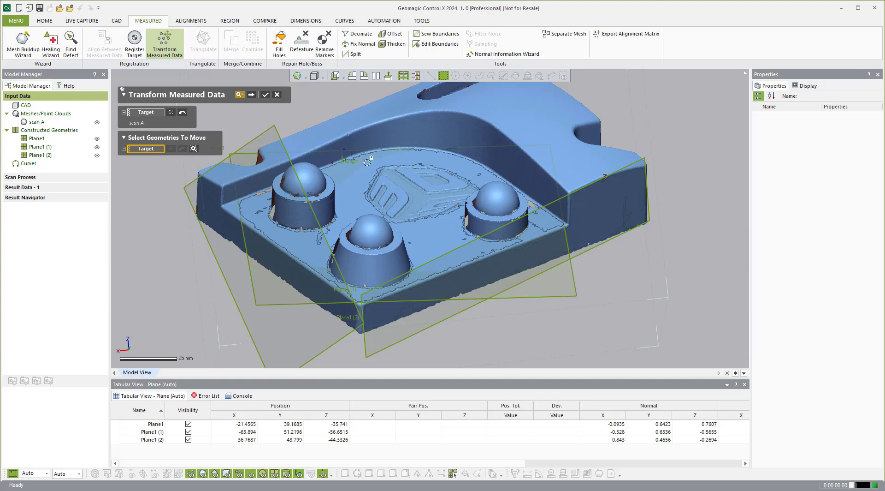
left_click(252, 95)
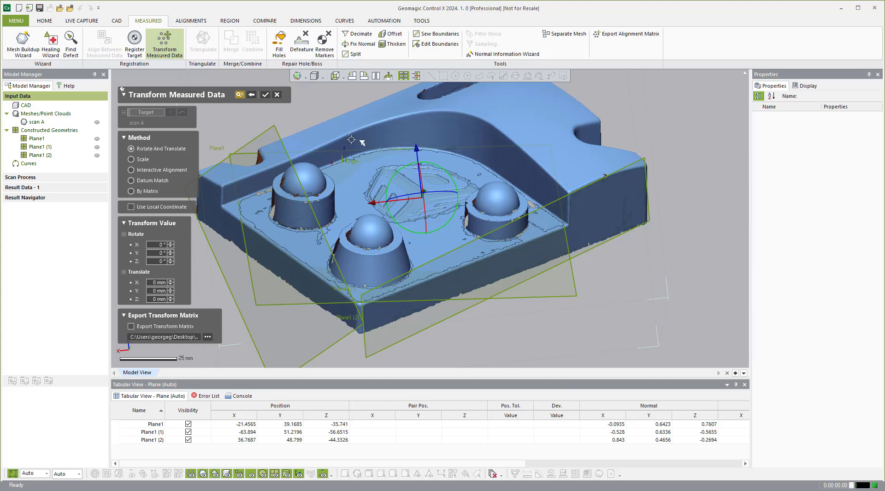
scroll(644, 201, "down", 2)
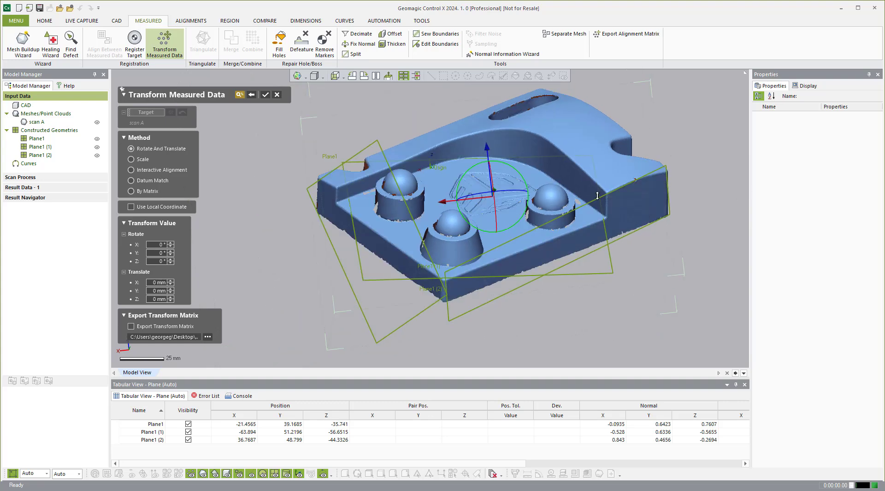
left_click(143, 171)
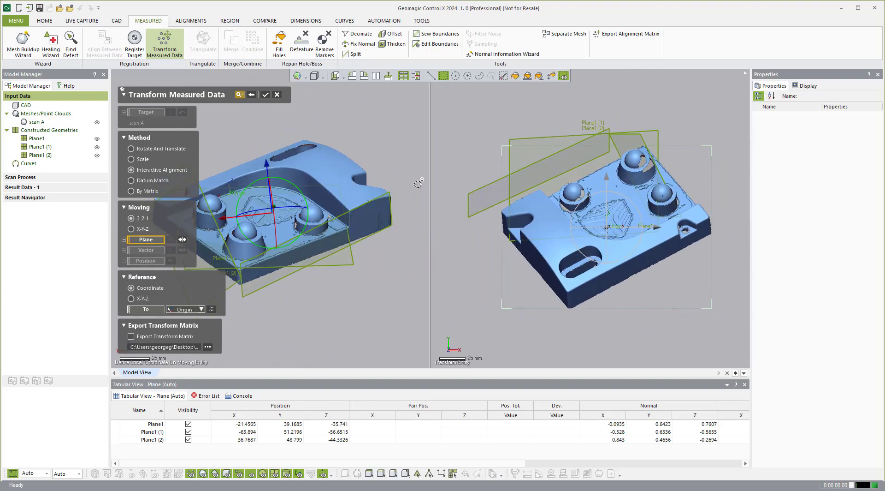
left_click_drag(430, 230, 649, 229)
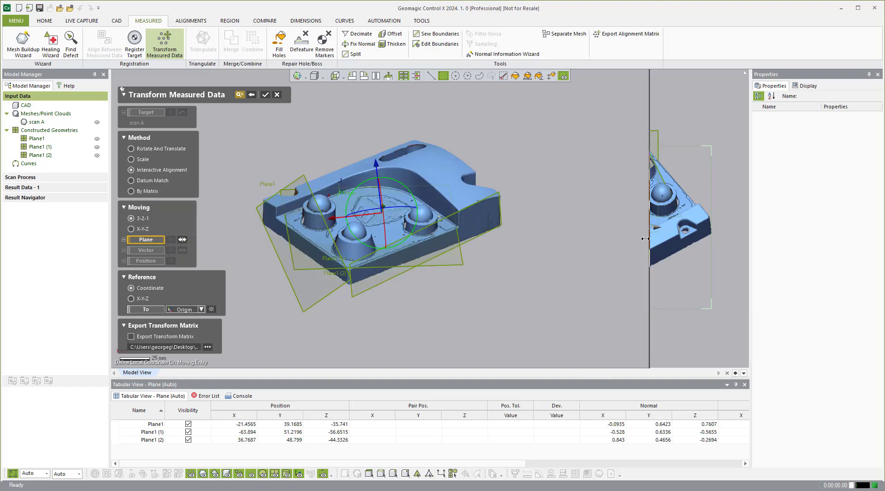
Define the moving coordinate system by X-Y-Z and set its position from the long side wall, short side wall and pocket-floor planes
scroll(283, 209, "up", 3)
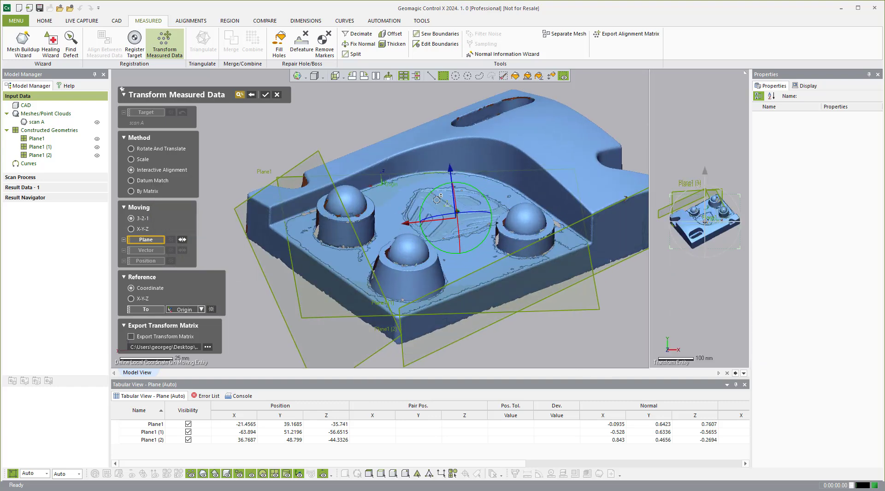
right_click_drag(490, 243, 344, 180)
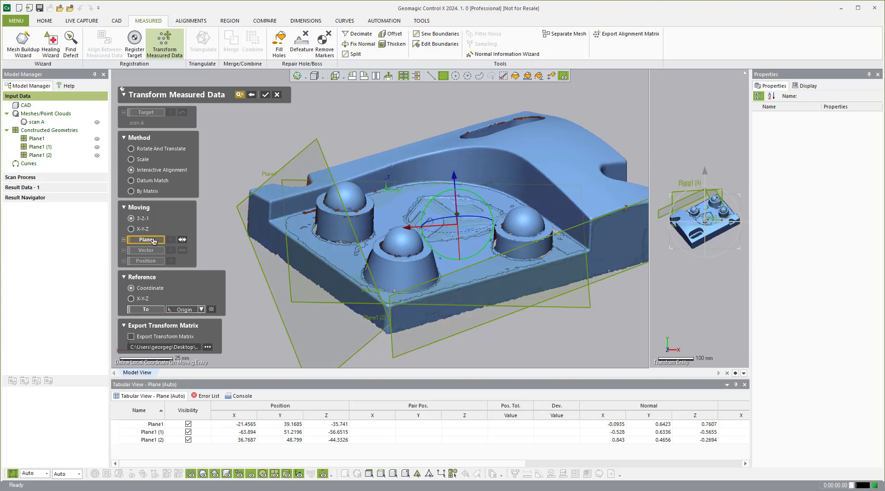
scroll(327, 198, "down", 2)
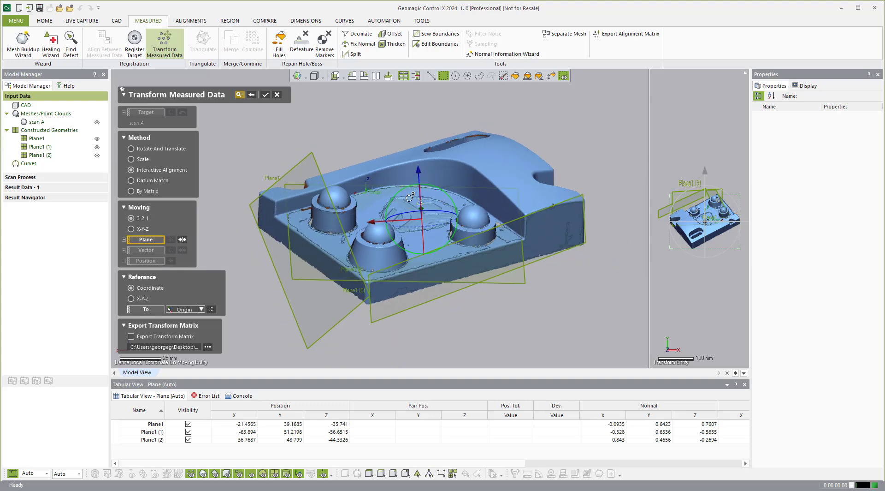
right_click_drag(409, 198, 427, 198)
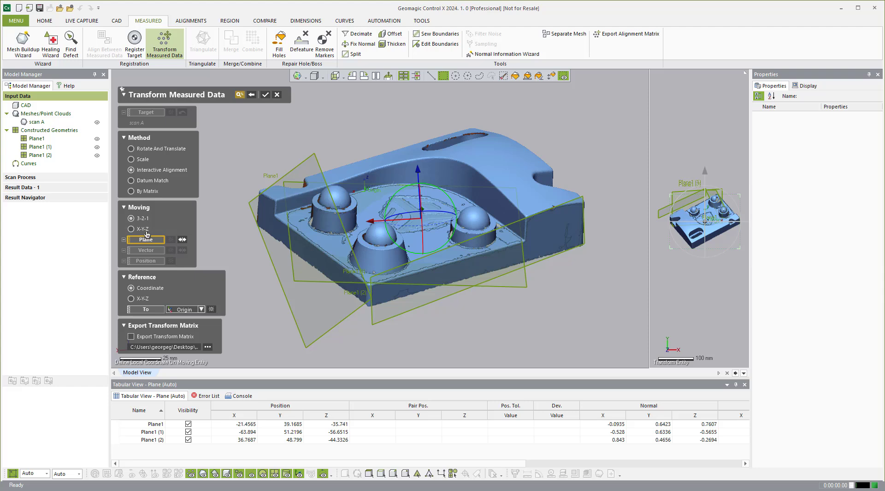
left_click(142, 229)
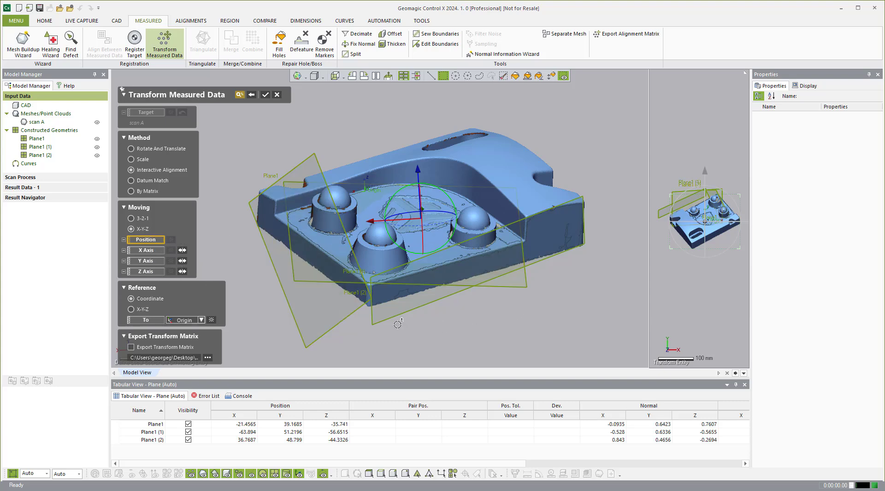
left_click(381, 321)
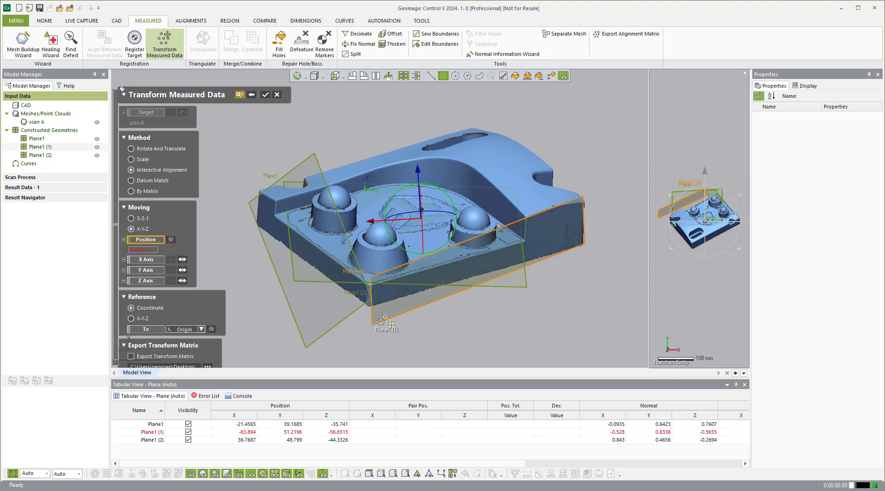
left_click(333, 292)
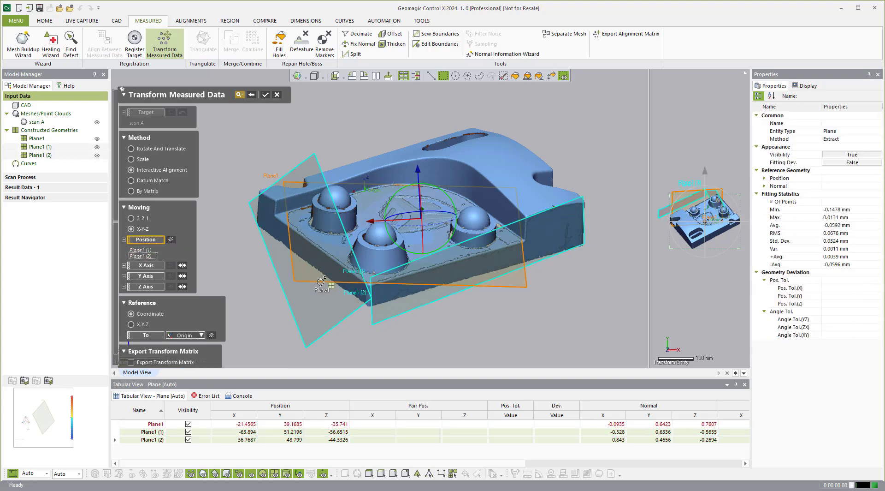
left_click(320, 281)
right_click_drag(531, 280, 215, 271)
right_click_drag(489, 276, 327, 312)
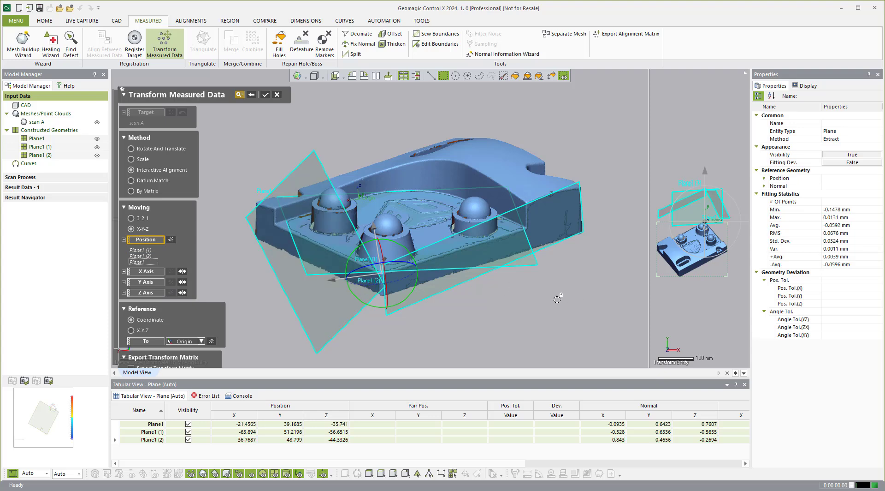
Assign the pocket-floor plane as the Y axis of the moving coordinate system
right_click_drag(405, 278, 475, 259)
left_click_drag(475, 258, 487, 257)
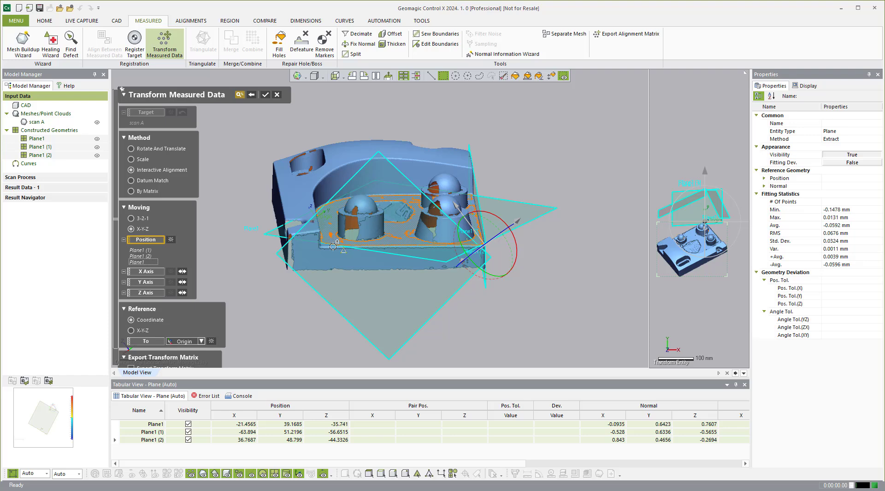
left_click(145, 282)
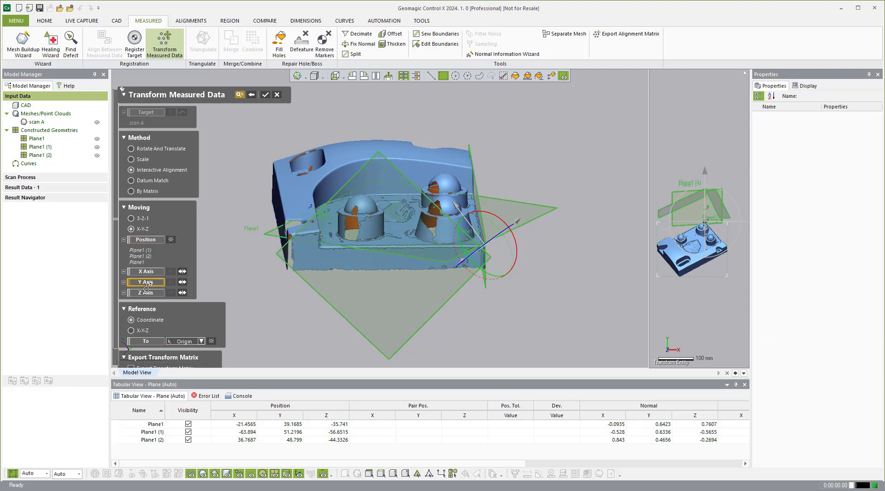
left_click(553, 206)
mouse_move(545, 245)
right_mouse_down()
mouse_move(535, 171)
mouse_move(518, 138)
mouse_move(496, 133)
mouse_move(502, 153)
right_mouse_up()
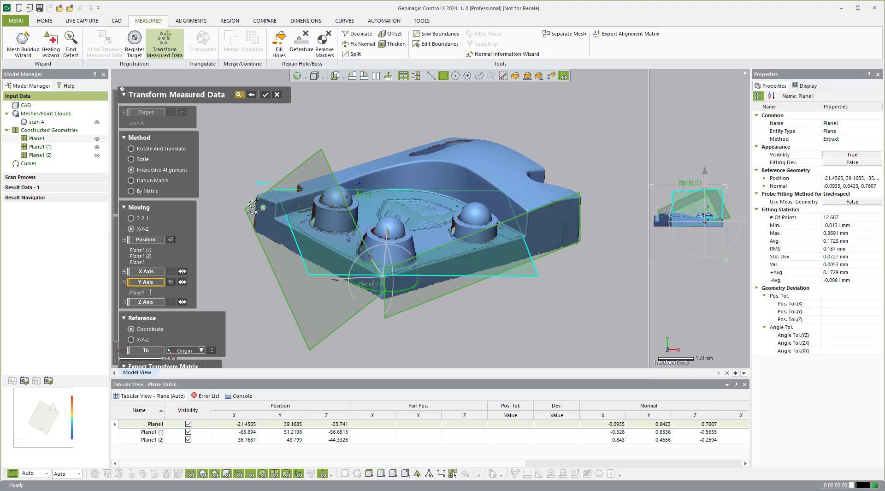
Assign the long side wall plane as the Z axis of the moving coordinate system
left_click(142, 302)
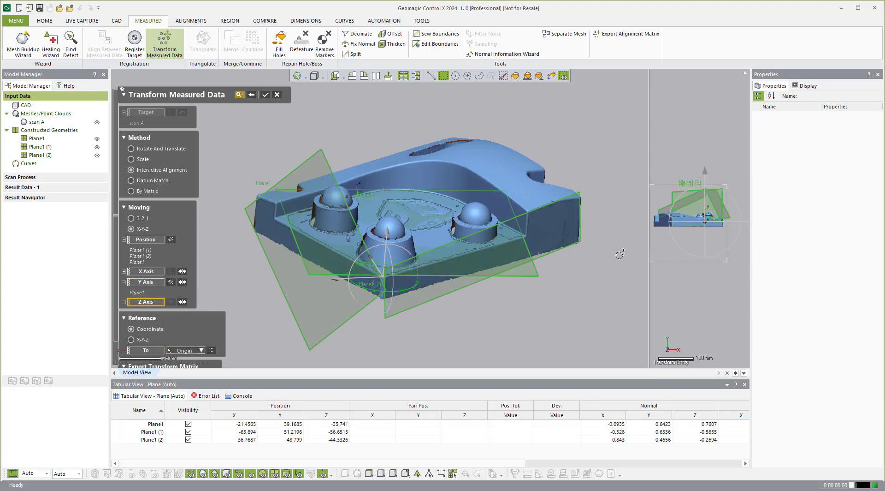
left_click(507, 220)
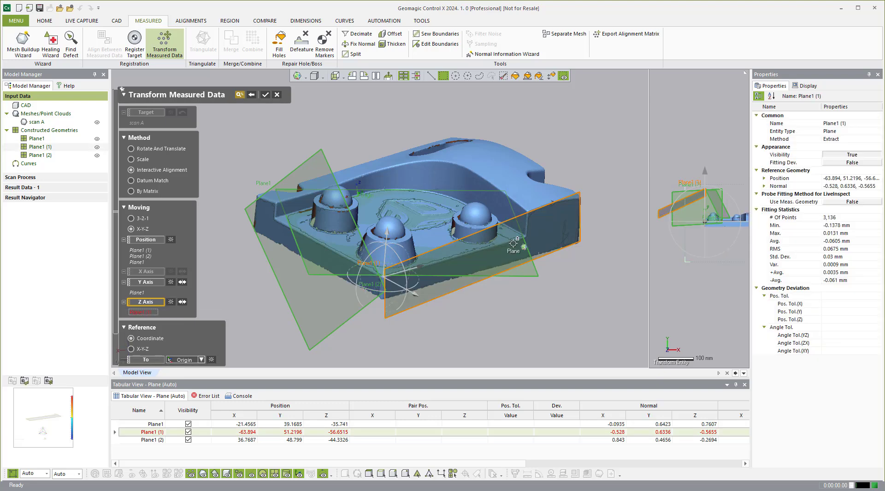
right_click_drag(508, 221, 396, 237)
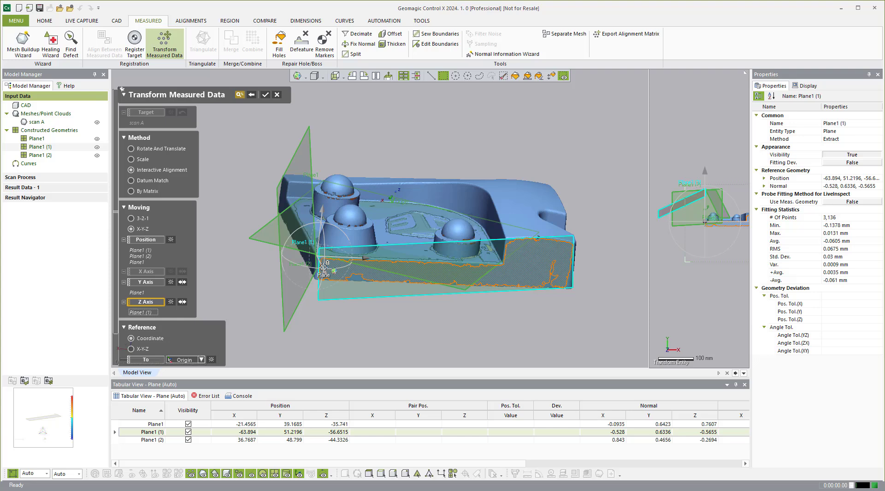
Apply the transformation of scan A to the origin and regenerate the three constructed planes
right_click_drag(319, 263, 433, 251)
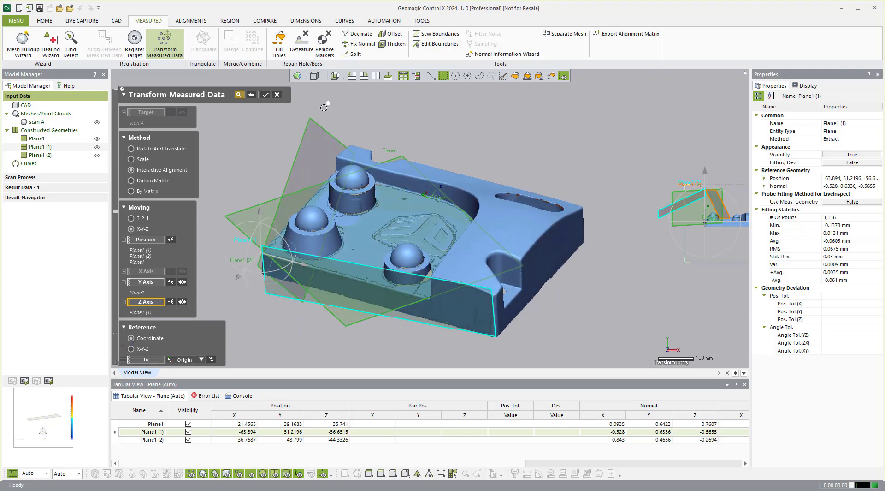
left_click(265, 95)
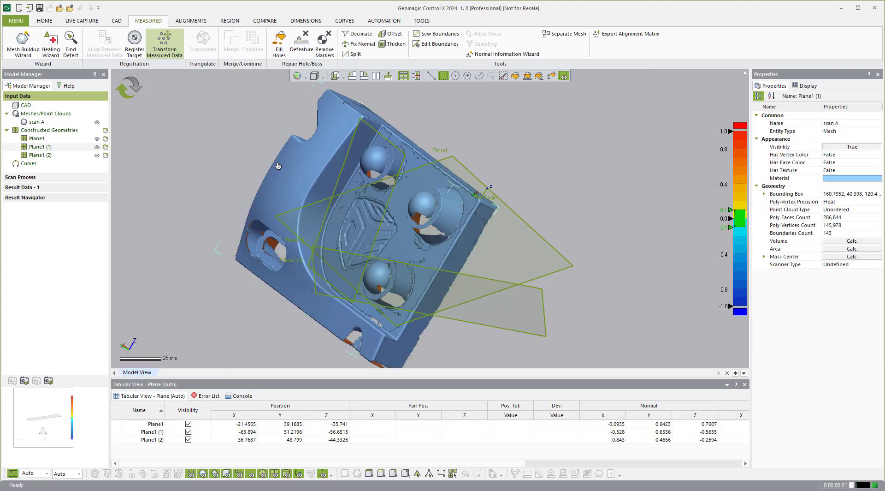
right_click_drag(211, 263, 178, 126)
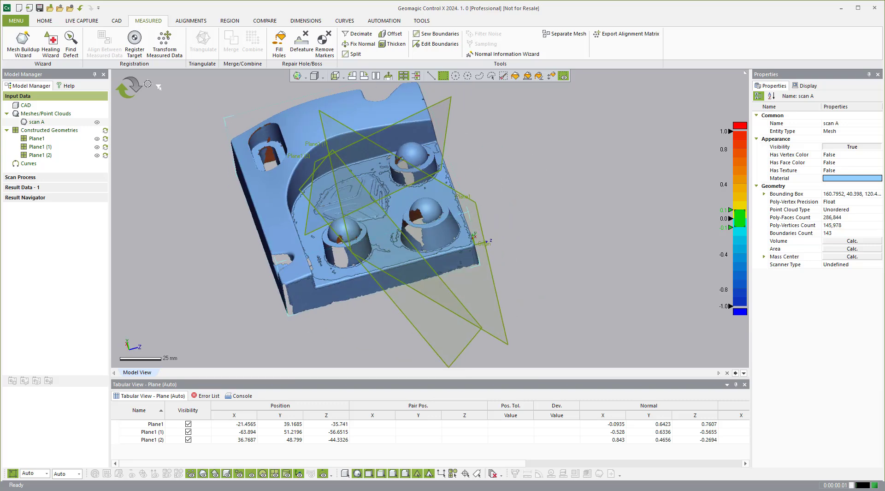
left_click(129, 96)
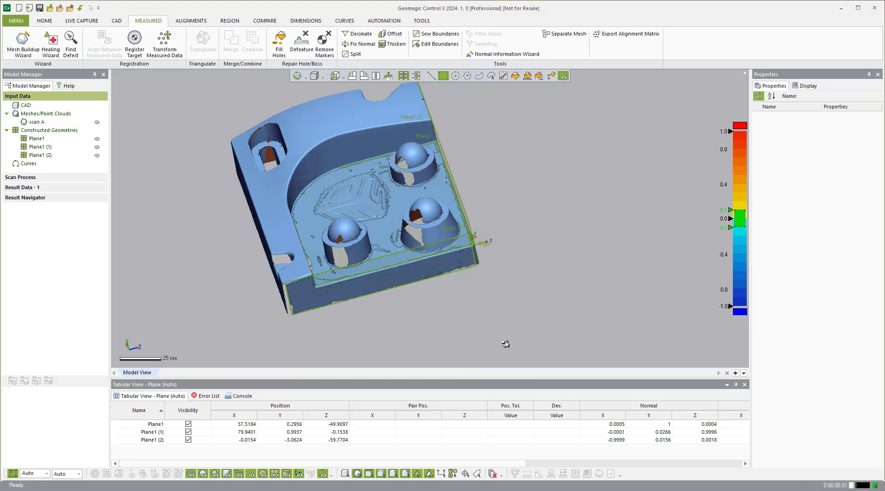
Examine the transformed scan and its planes from the front, and check the corner at the origin in close-up
right_click_drag(505, 342, 369, 170)
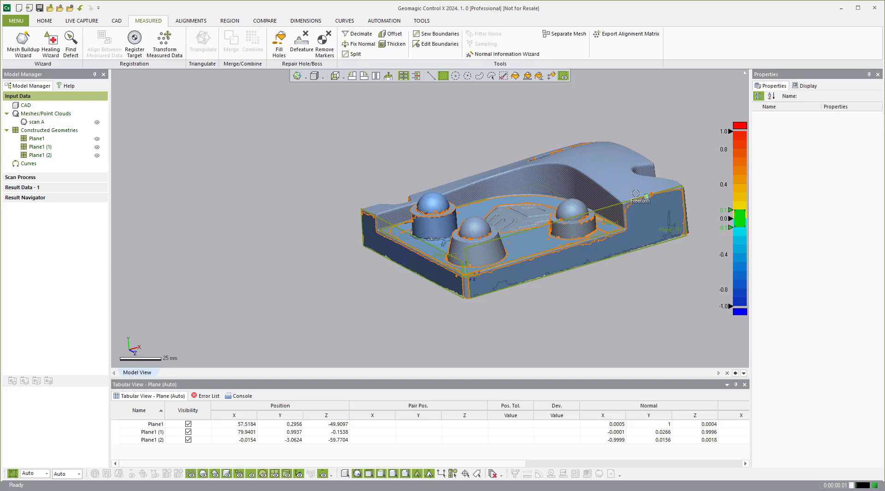
scroll(646, 193, "up", 3)
scroll(542, 197, "down", 2)
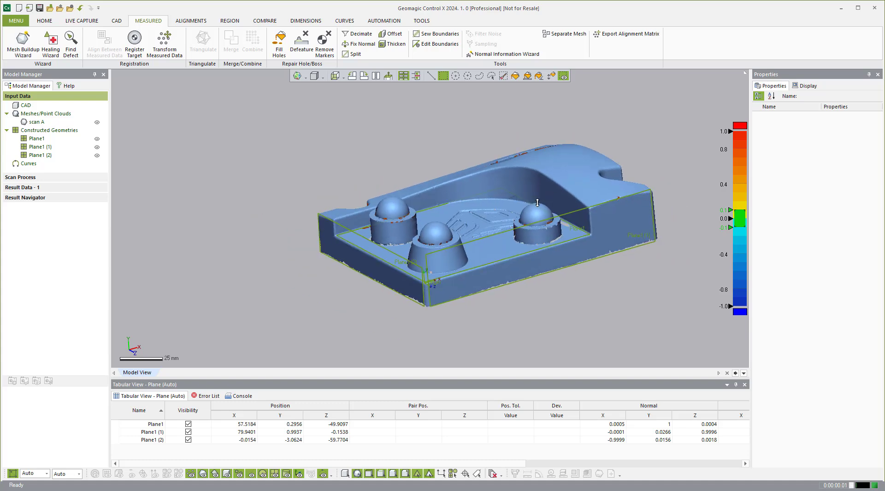
left_click(335, 75)
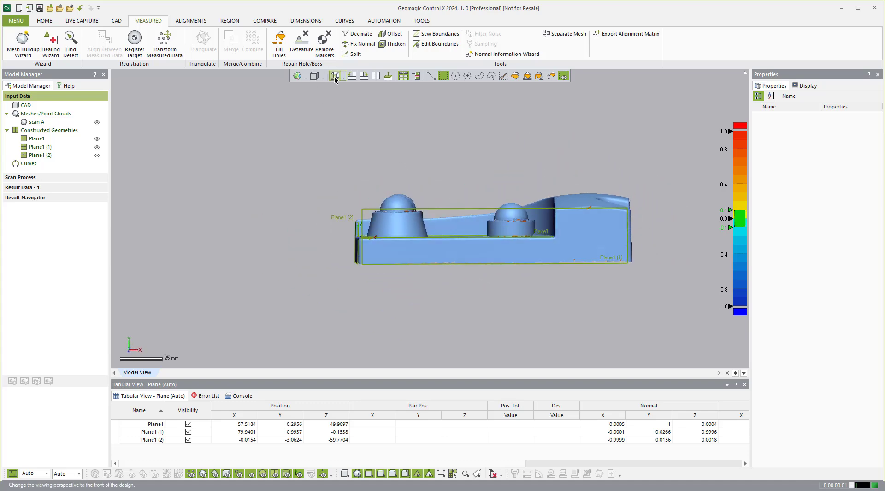
scroll(354, 220, "up", 8)
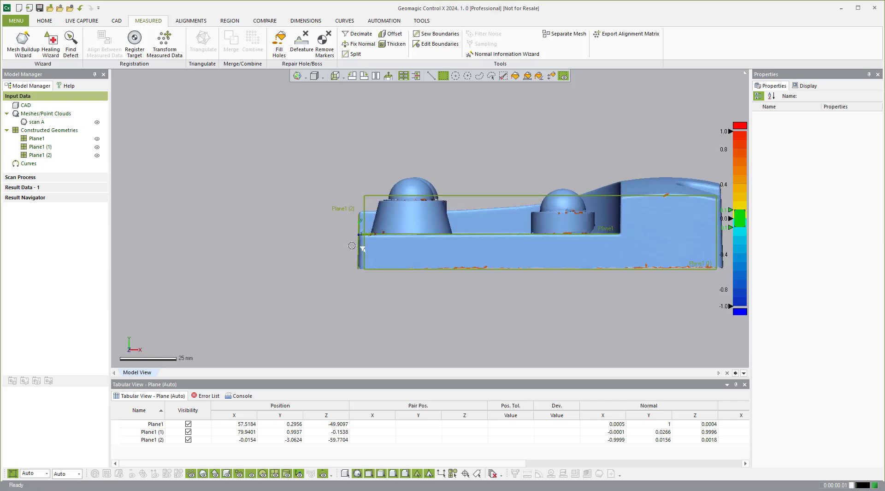
right_click_drag(354, 220, 423, 188)
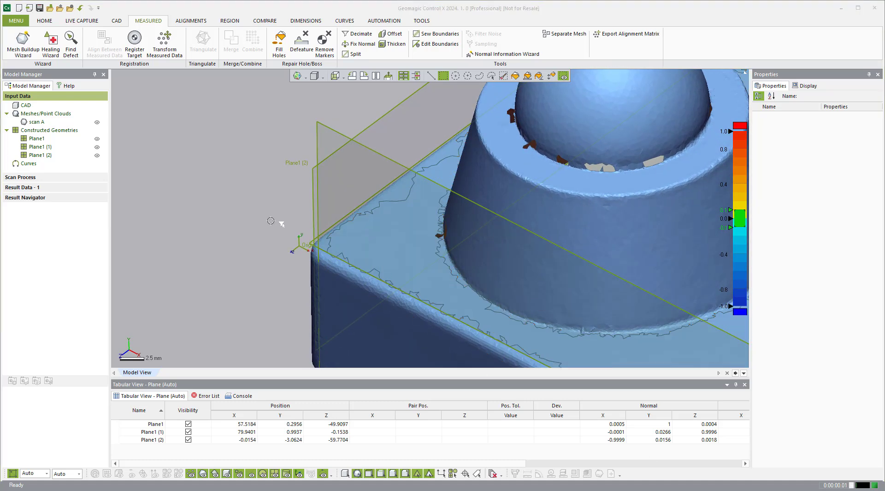
right_click_drag(271, 221, 269, 221)
key("ctrl+f")
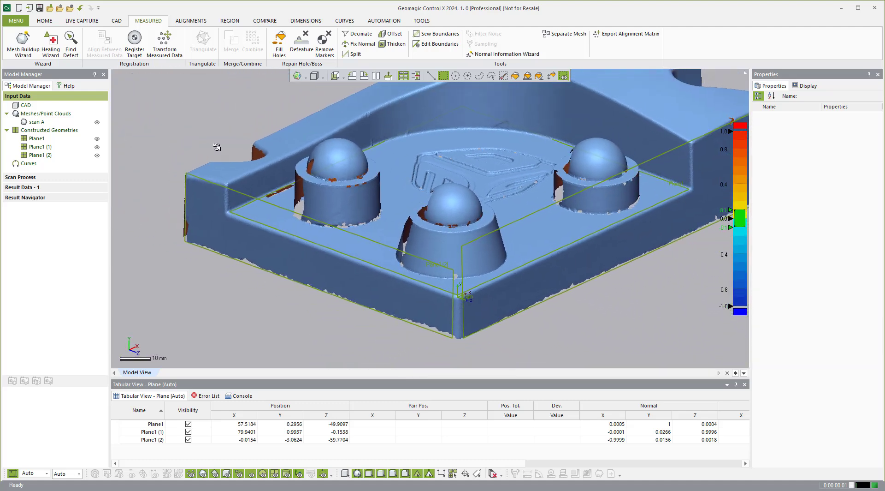
Add scan A to Result Data - 1
right_click(31, 122)
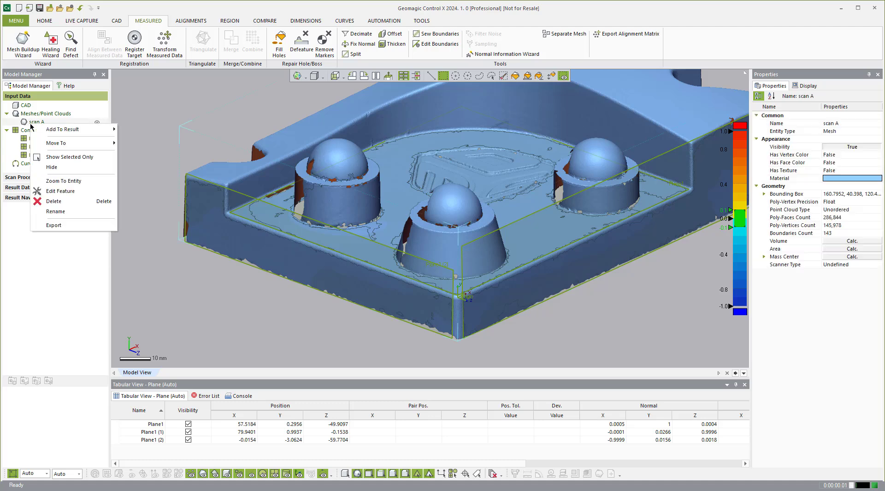
left_click(128, 132)
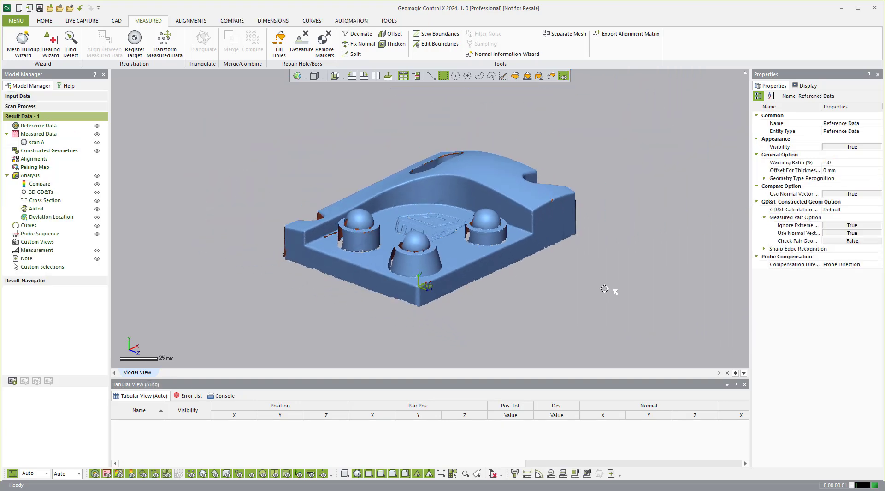
right_click_drag(583, 265, 408, 258)
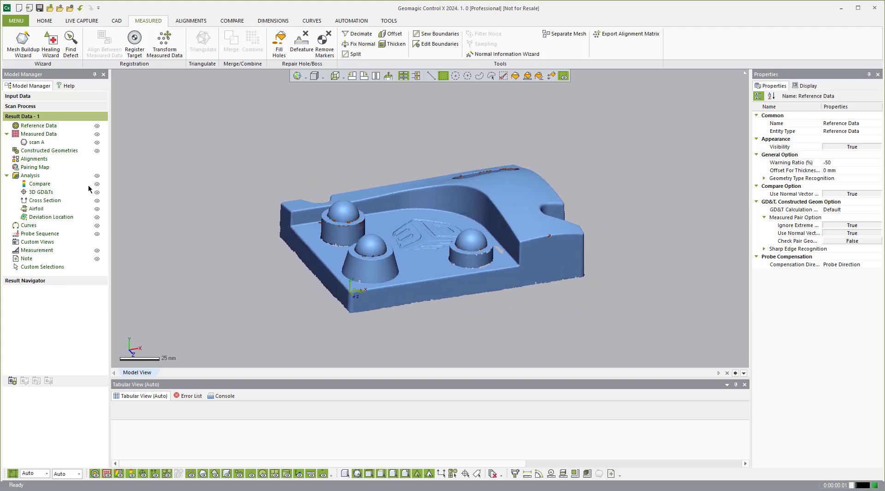
scroll(409, 258, "up", 2)
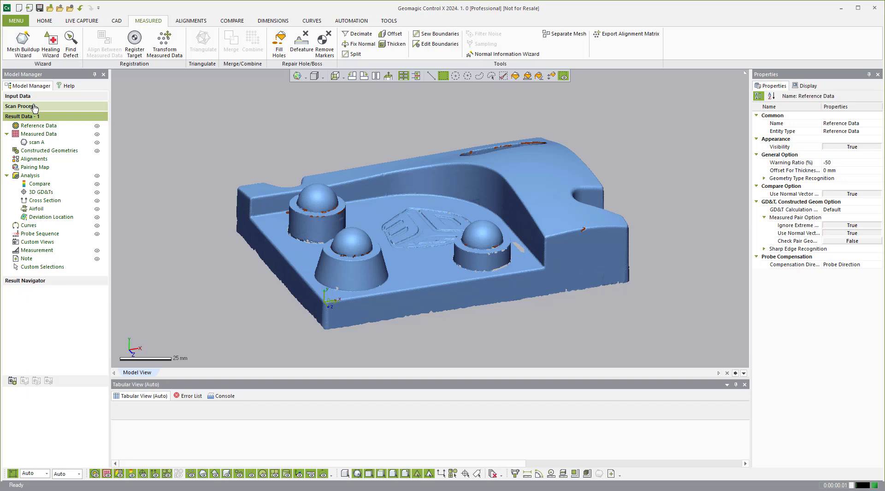
left_click(20, 96)
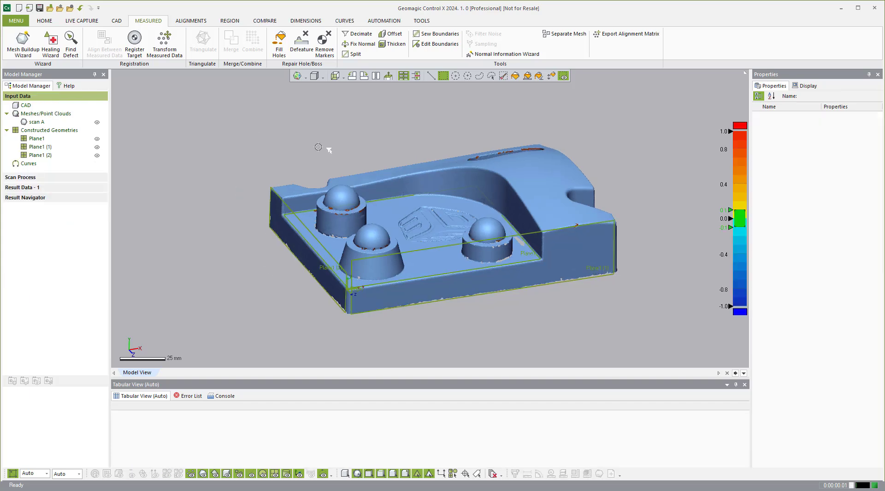
scroll(501, 209, "up", 6)
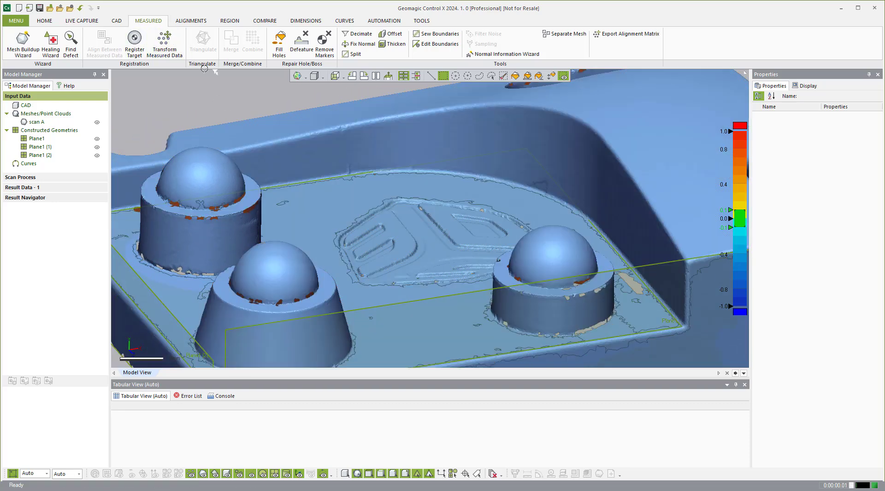
left_click(45, 24)
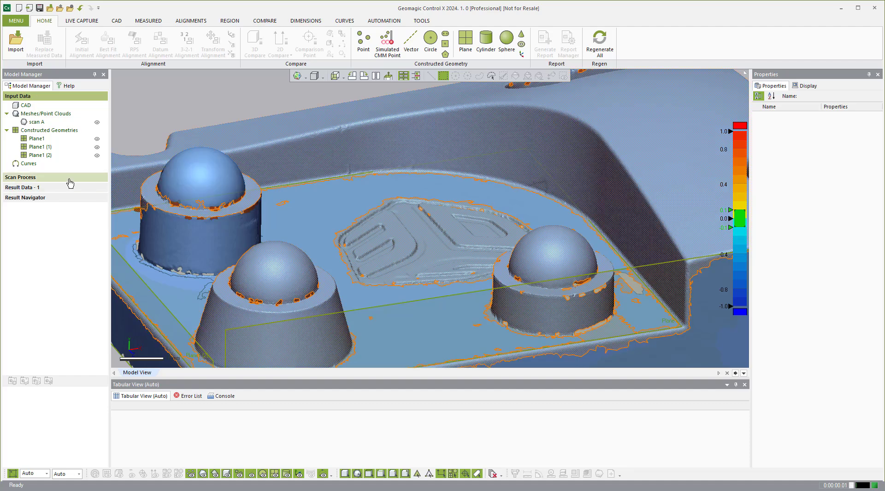
left_click(34, 122)
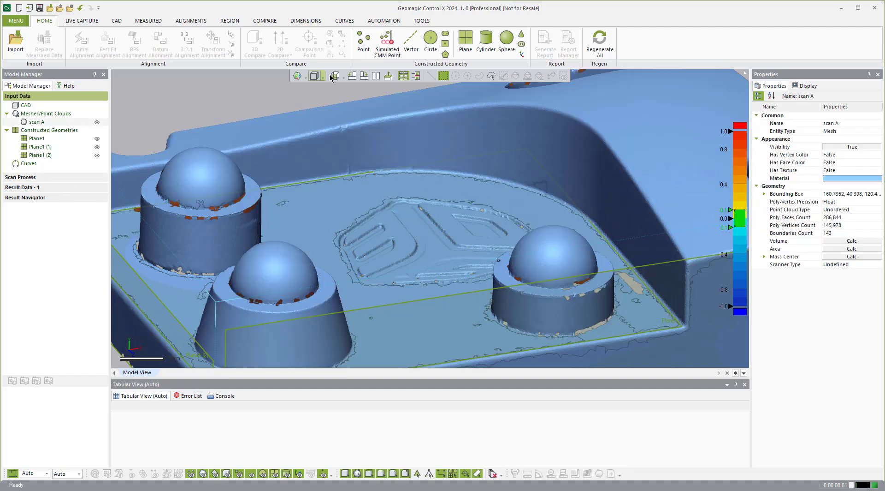
left_click(465, 43)
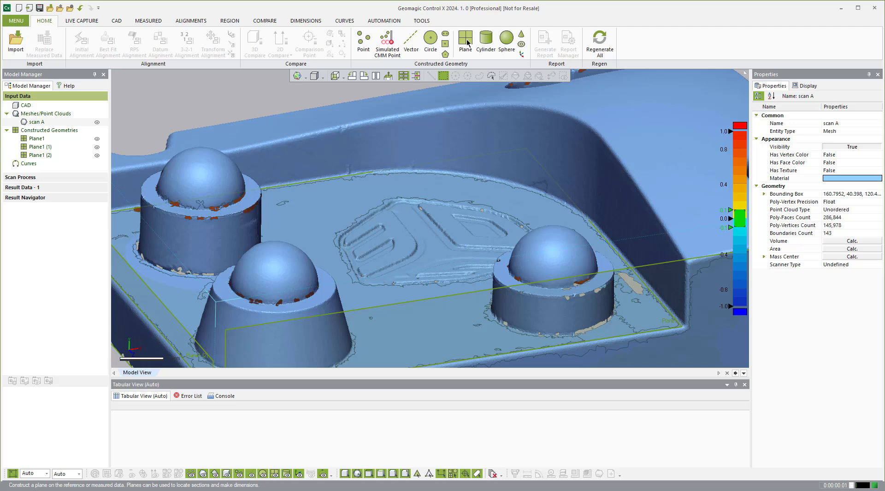
left_click(183, 131)
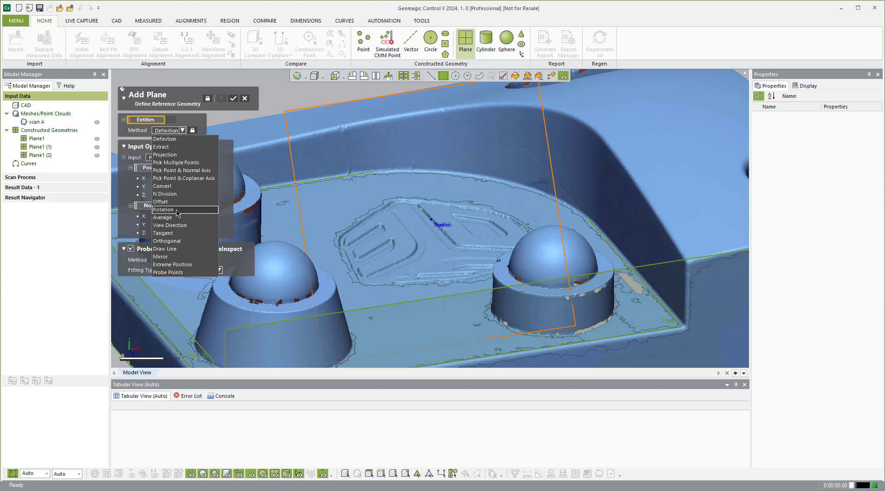
left_click(194, 90)
scroll(515, 210, "down", 5)
right_click_drag(535, 270, 543, 245)
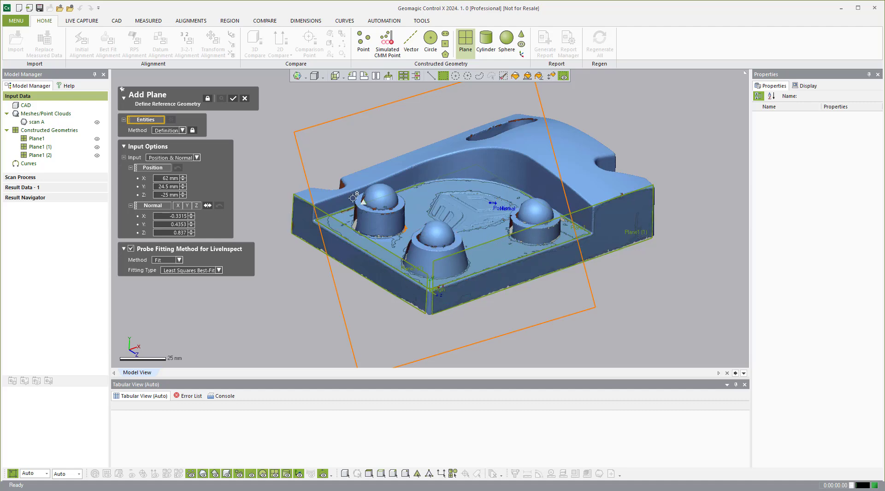
left_click(245, 98)
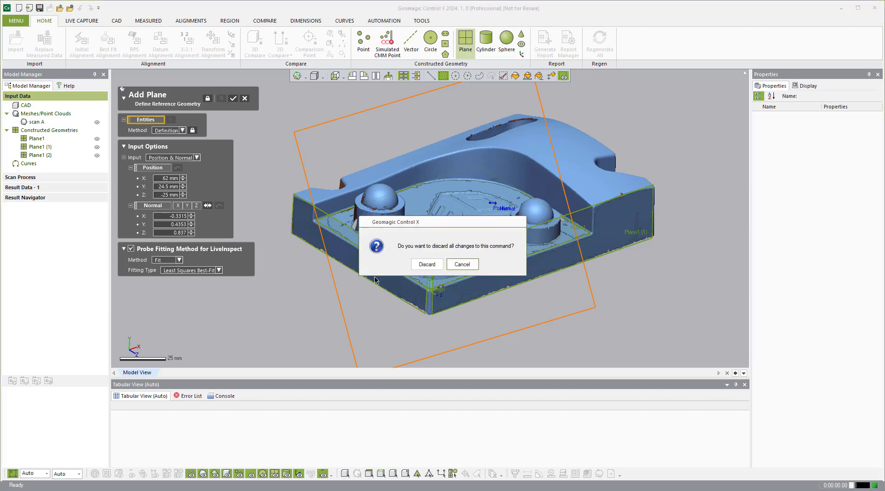
left_click(427, 264)
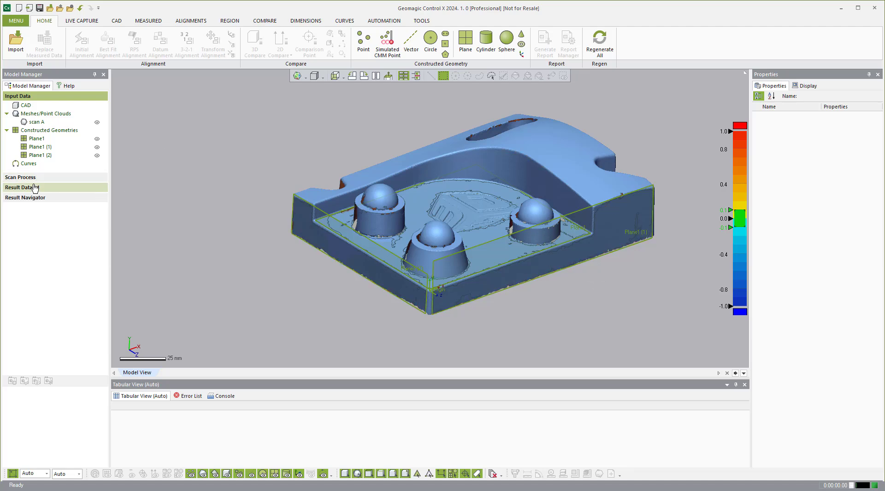
Import Scan B into the measured data of Result Data - 1 without aligning it to the existing objects
left_click(28, 187)
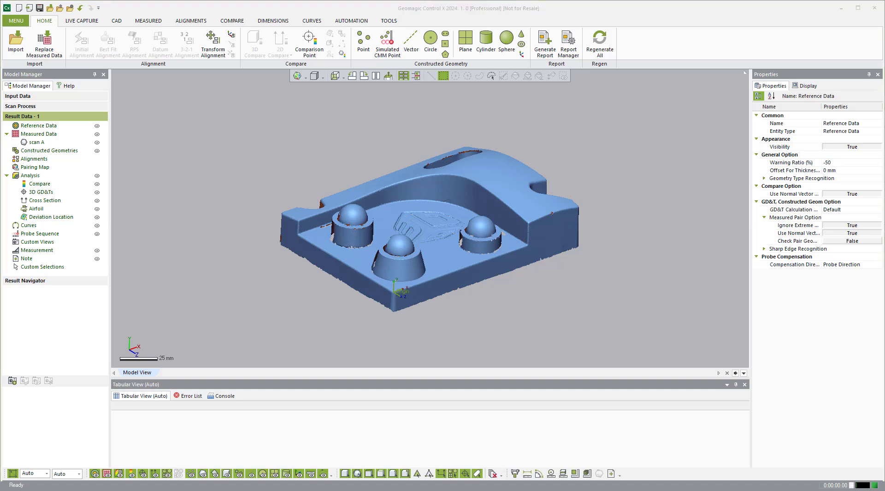
left_click_drag(665, 348, 666, 331)
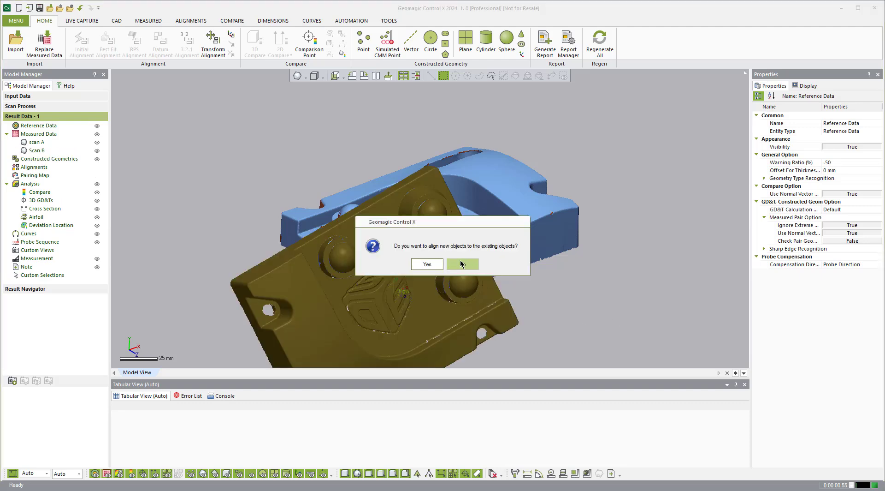
left_click(463, 264)
right_click_drag(510, 268, 383, 194)
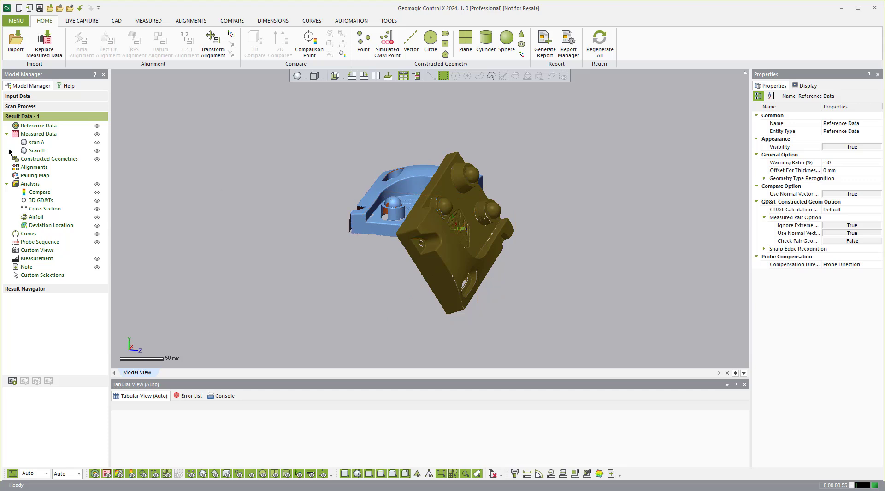
Move scan A from the measured data to the reference data
left_click(36, 143)
right_click(37, 144)
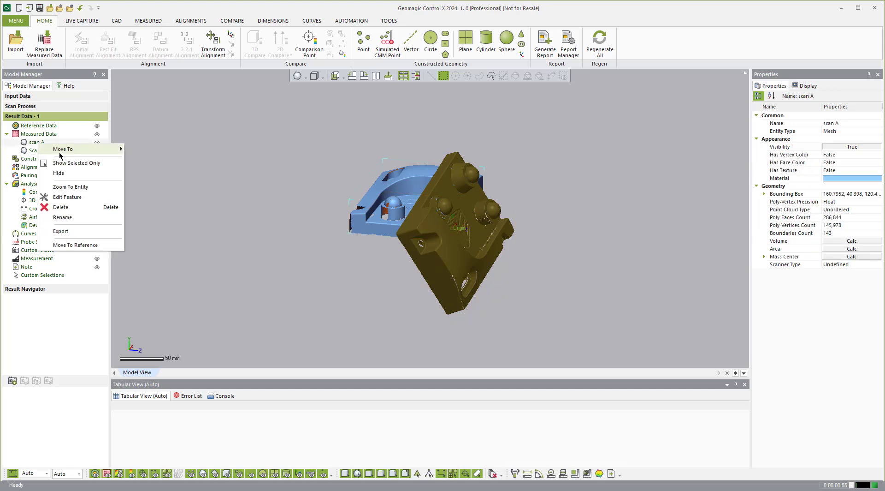
left_click(87, 244)
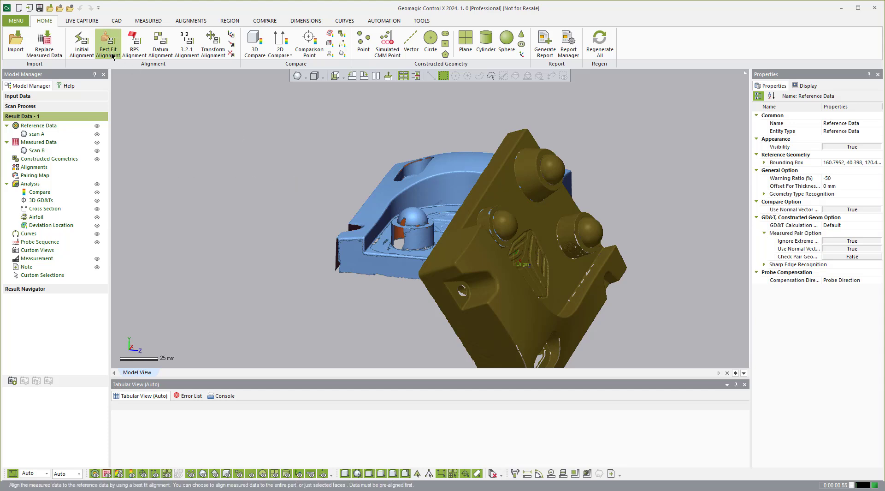
Align Scan B to the reference scan A with a Quick Initial Alignment and inspect how the two meshes overlap
left_click(82, 44)
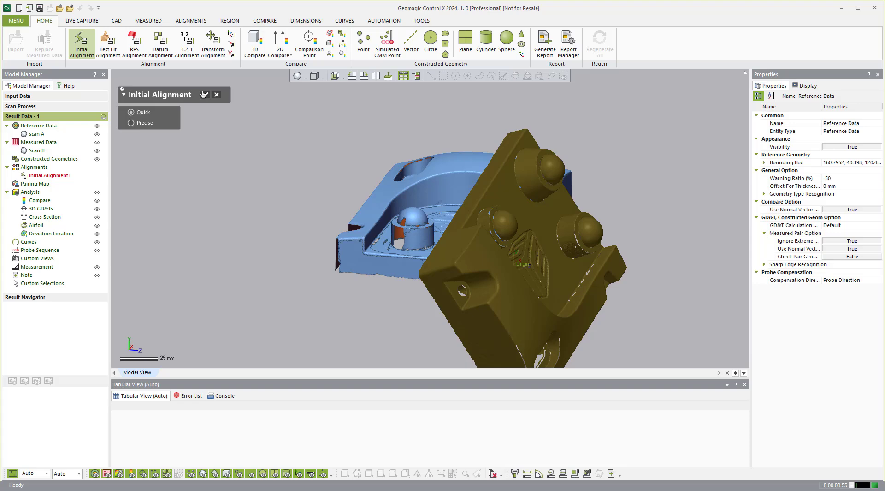
left_click(204, 95)
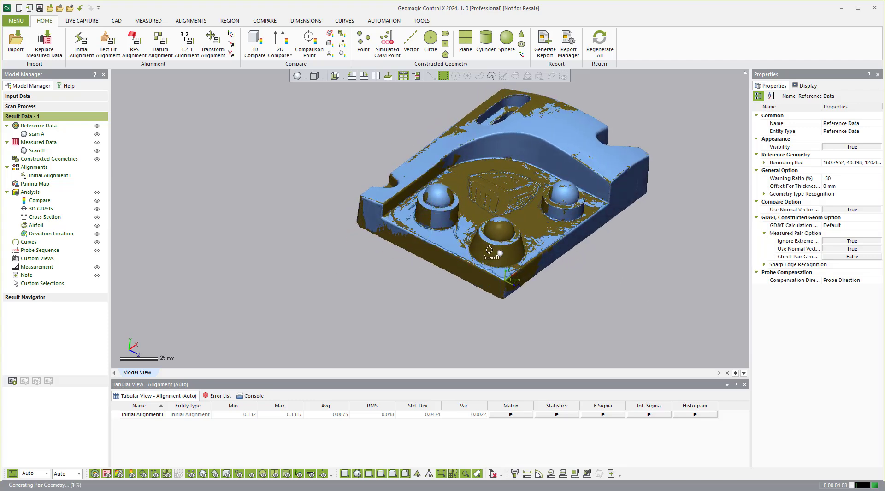
right_click_drag(442, 208, 429, 190)
right_click_drag(498, 198, 464, 212)
scroll(586, 219, "up", 4)
scroll(544, 209, "down", 5)
scroll(585, 226, "up", 5)
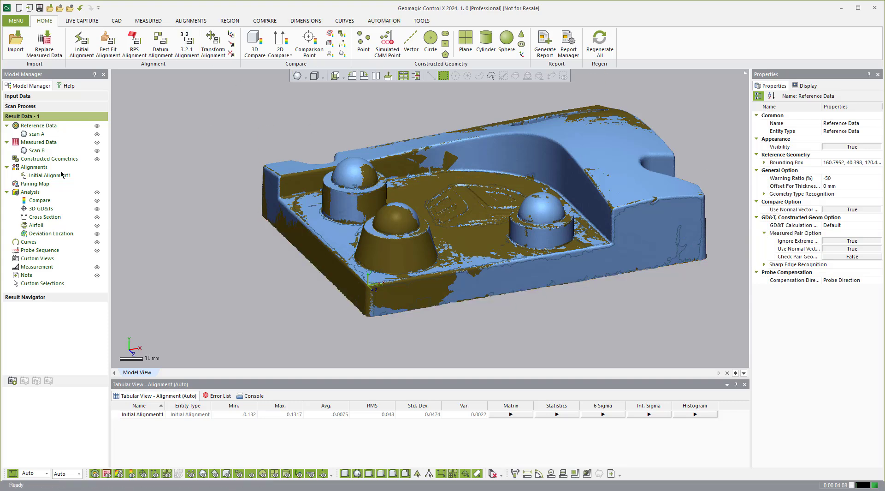
Hide Scan B in the measured data and bring up the geometric dimensioning commands
left_click(97, 151)
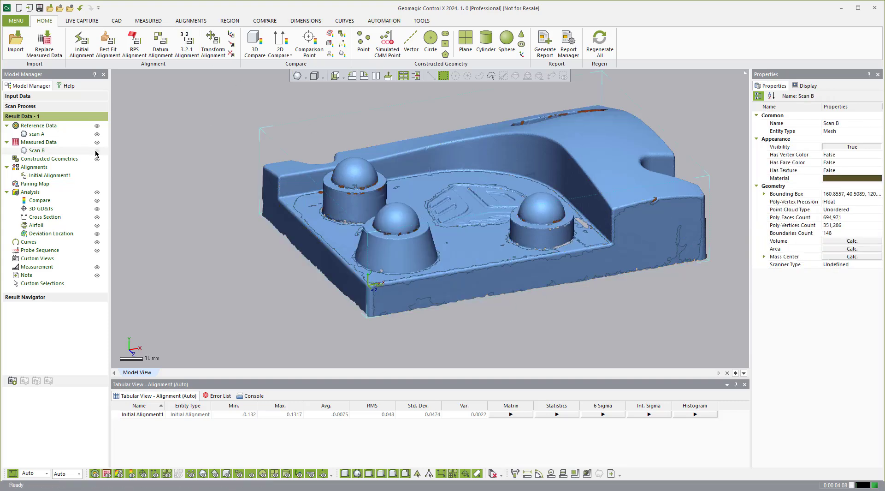
left_click(306, 21)
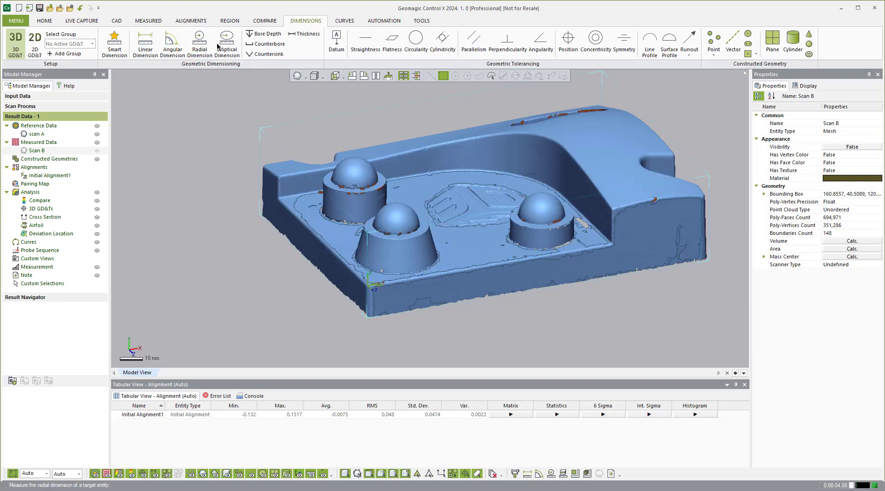
left_click(352, 151)
left_click(353, 159)
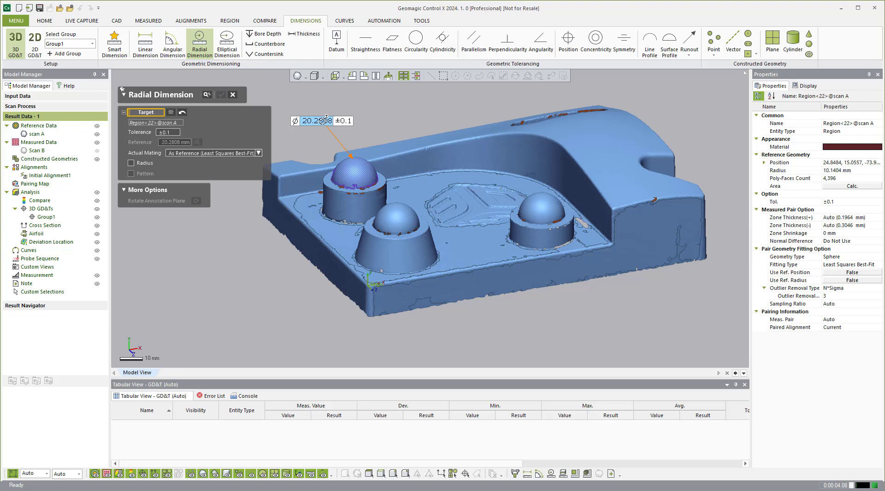
left_click(327, 120)
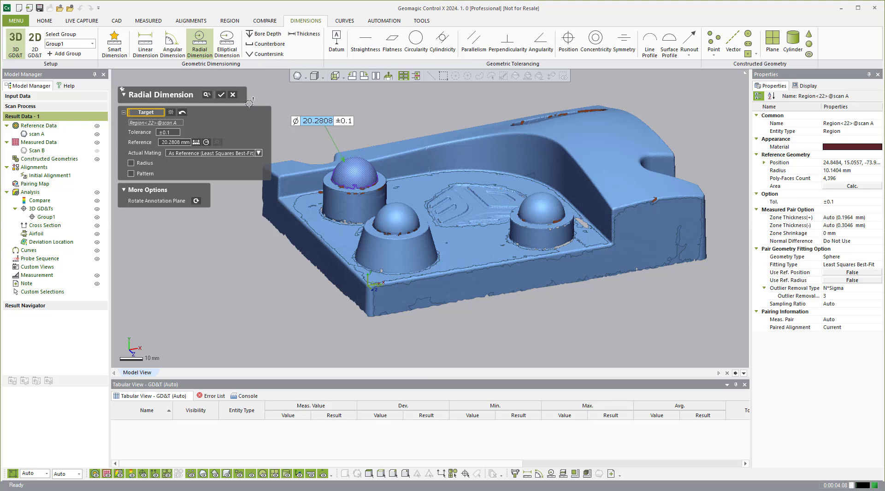
left_click(176, 143)
key("Return")
left_click(177, 142)
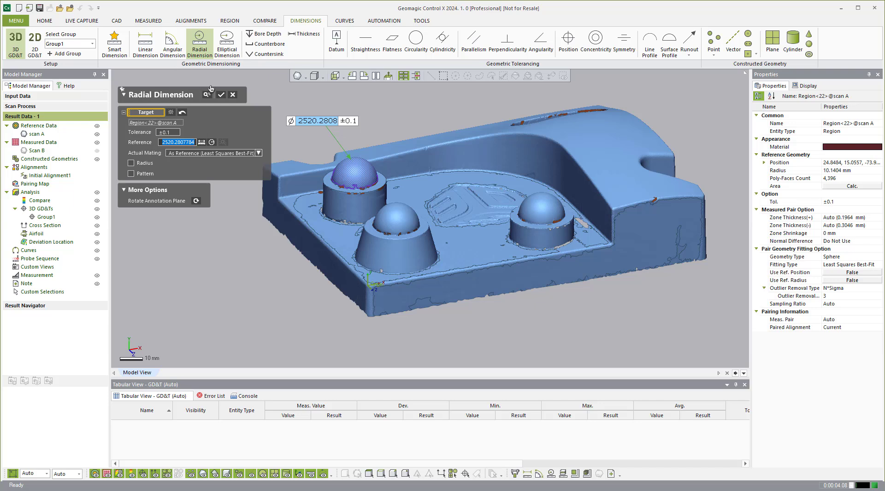
left_click(233, 94)
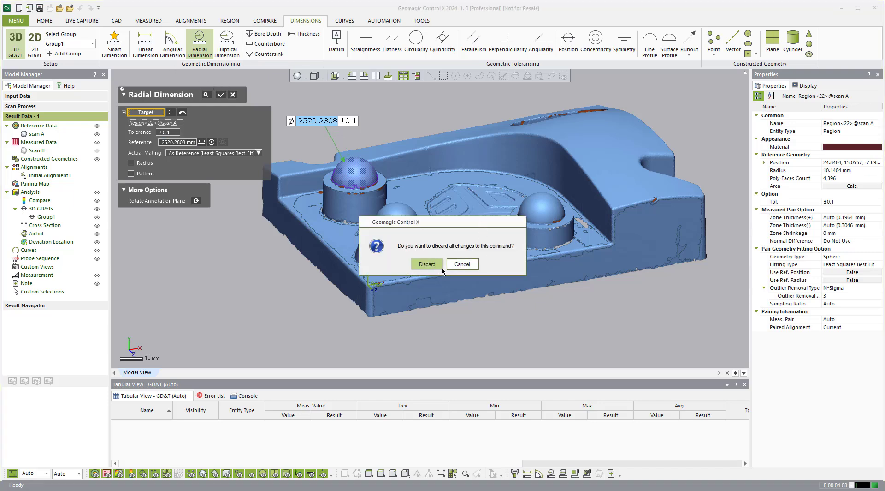
left_click(430, 266)
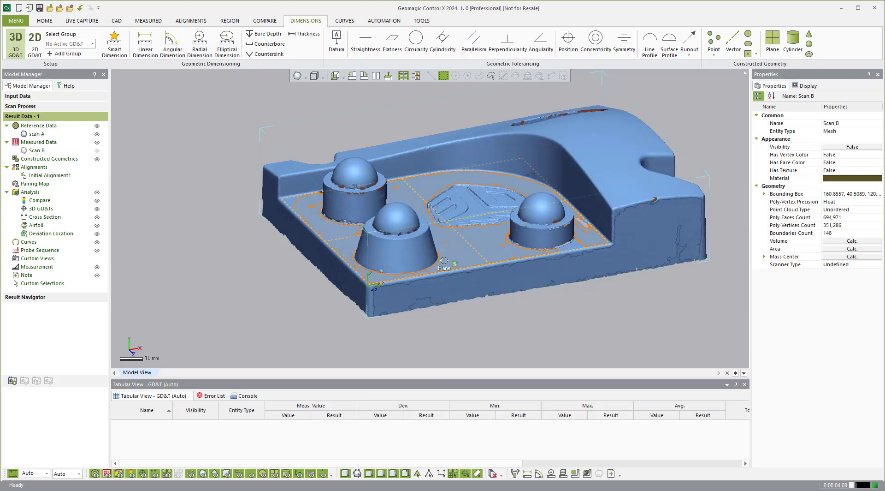
Add an angular dimension on scan A between the flat floor around the domed posts and the adjoining outer side face near the origin
left_click(173, 43)
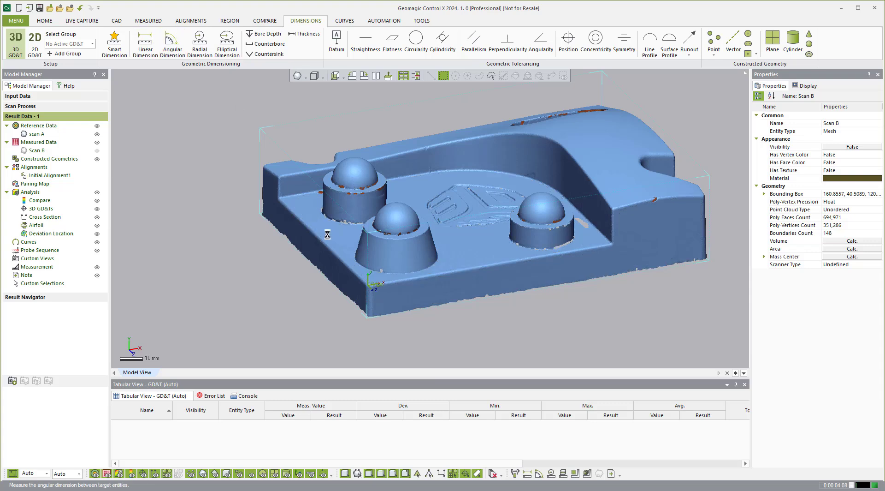
left_click(321, 250)
left_click(320, 249)
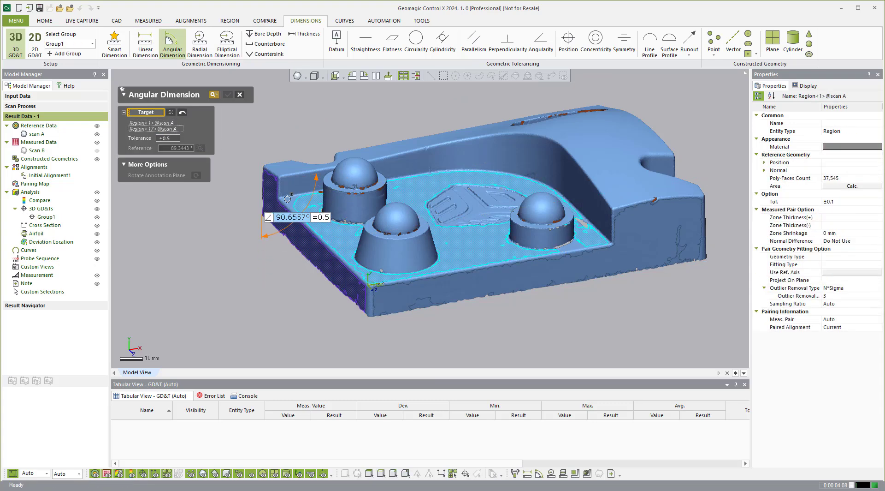
left_click(294, 114)
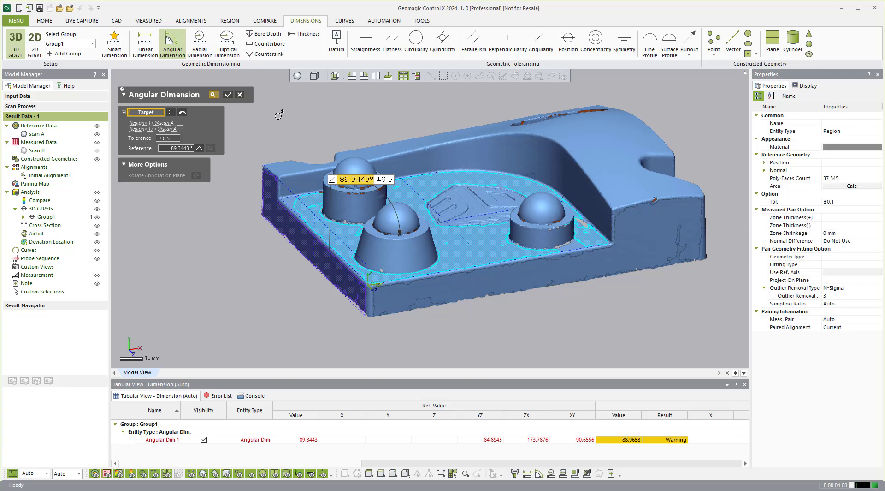
left_click(229, 95)
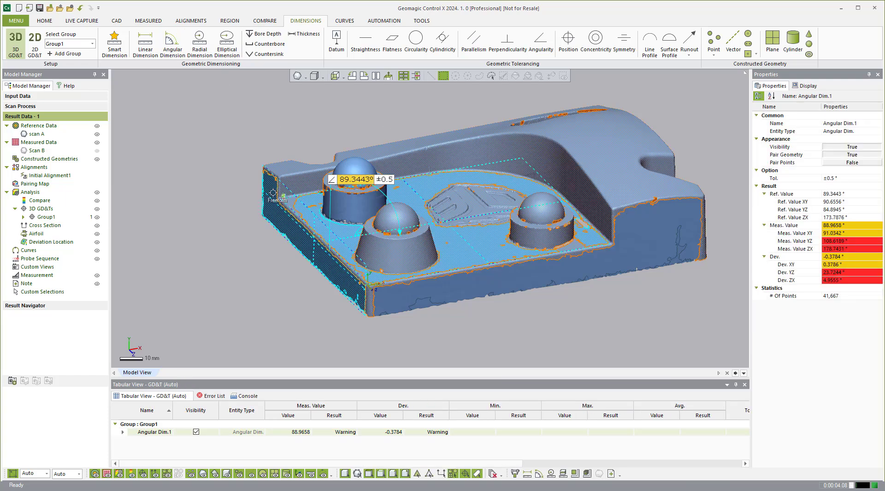
scroll(363, 207, "down", 2)
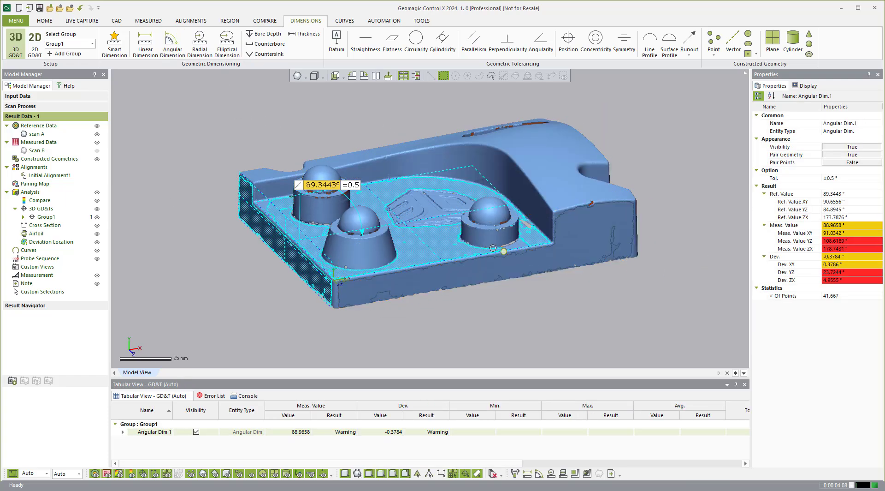
right_click_drag(433, 182, 501, 203)
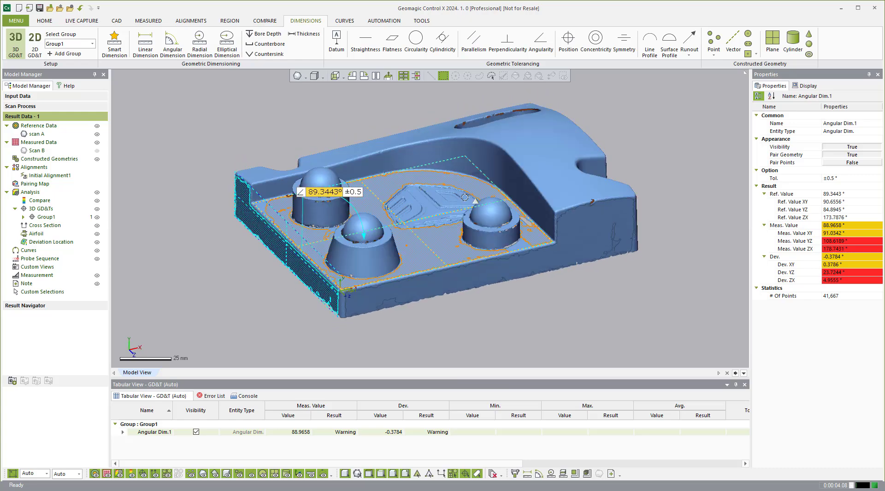
scroll(425, 221, "down", 1)
scroll(471, 164, "up", 1)
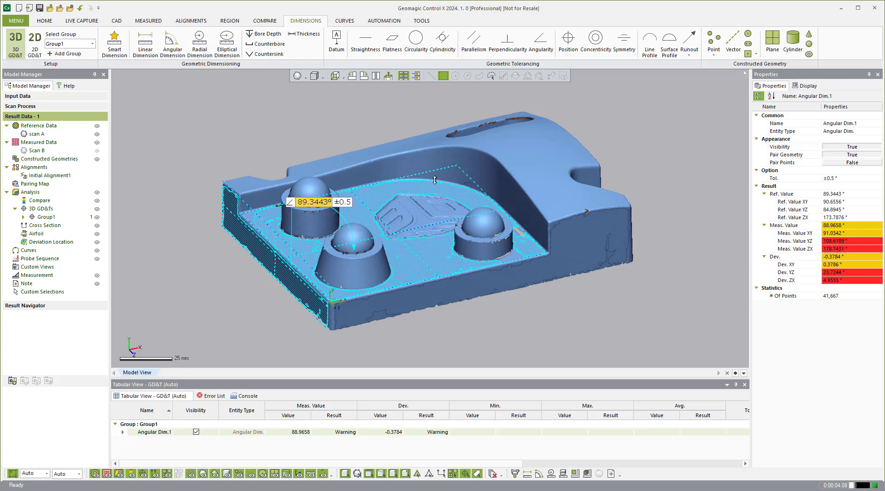
left_click(244, 130)
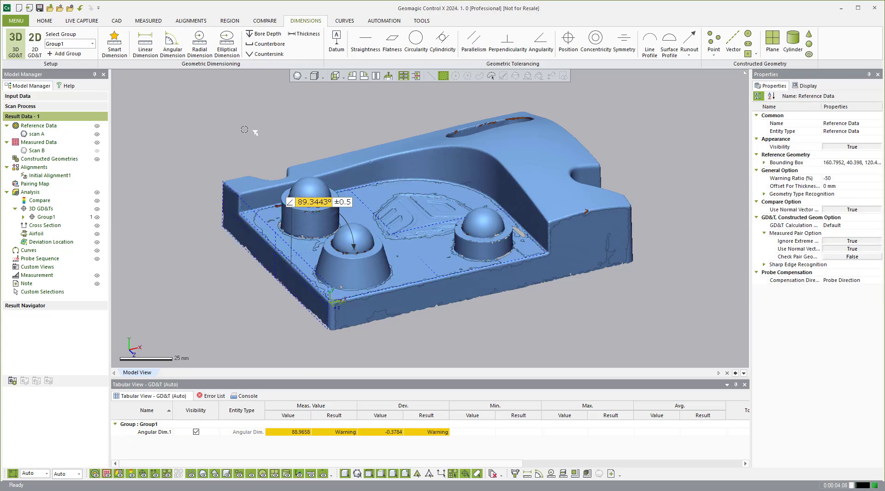